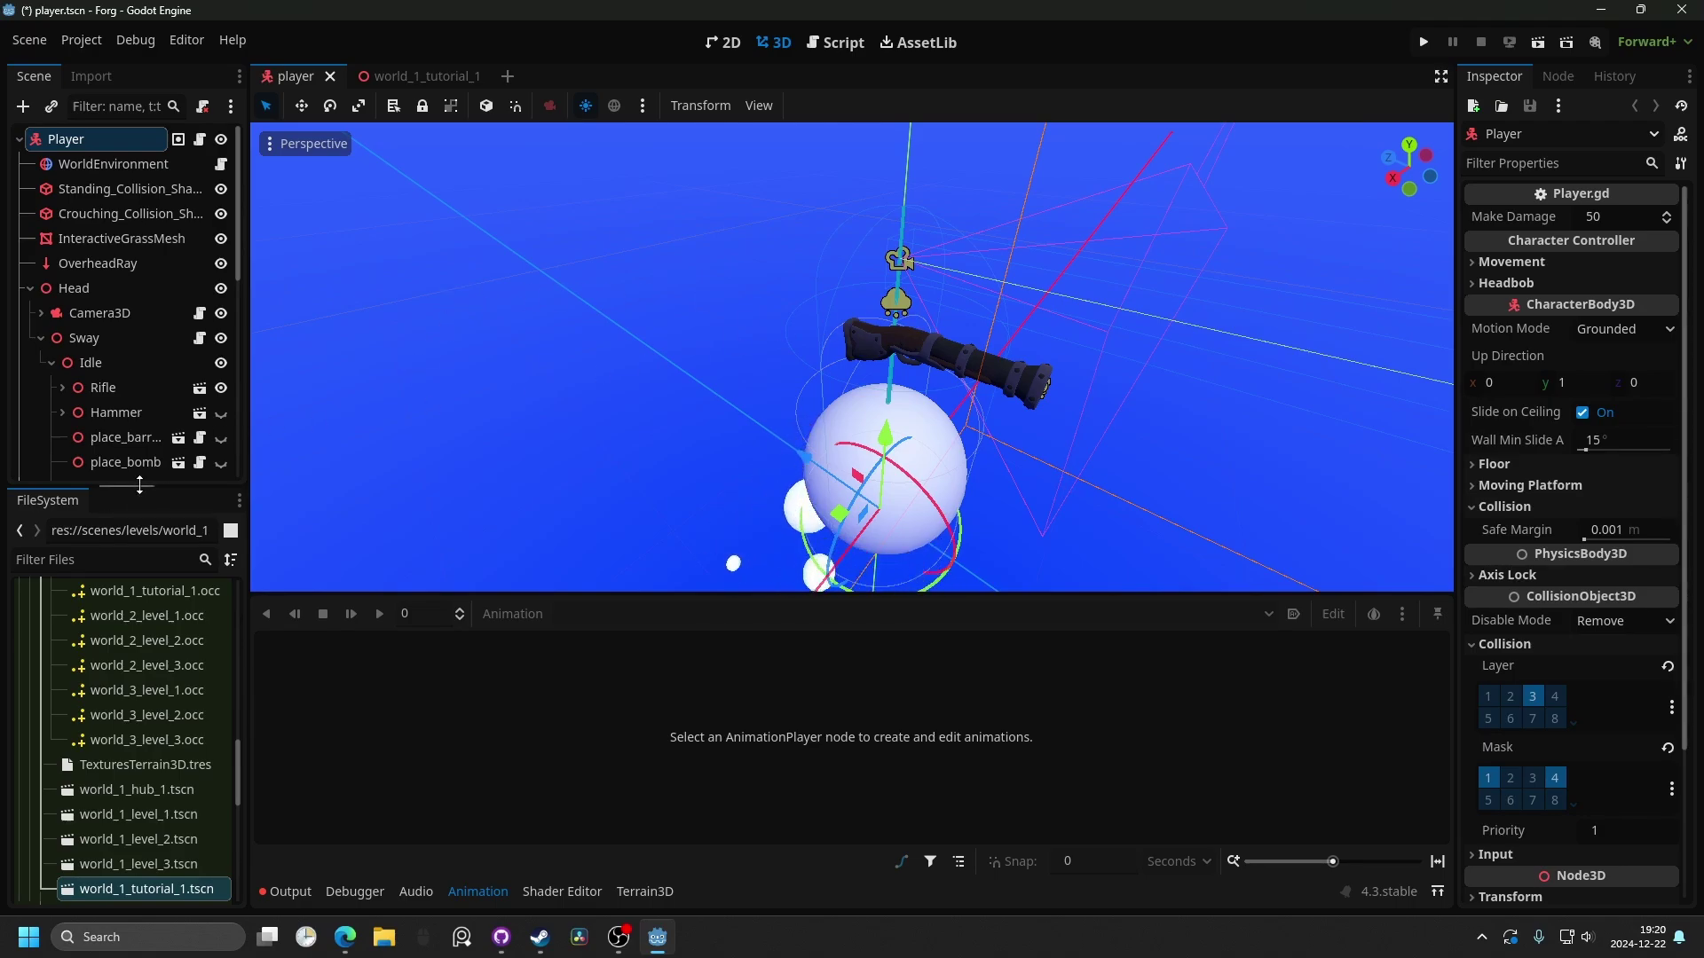
- Enlarge the Scene dock and scroll down to player.tscn's AnimationPlayer, timer and weapon nodes
left_click_drag(140, 484, 147, 797)
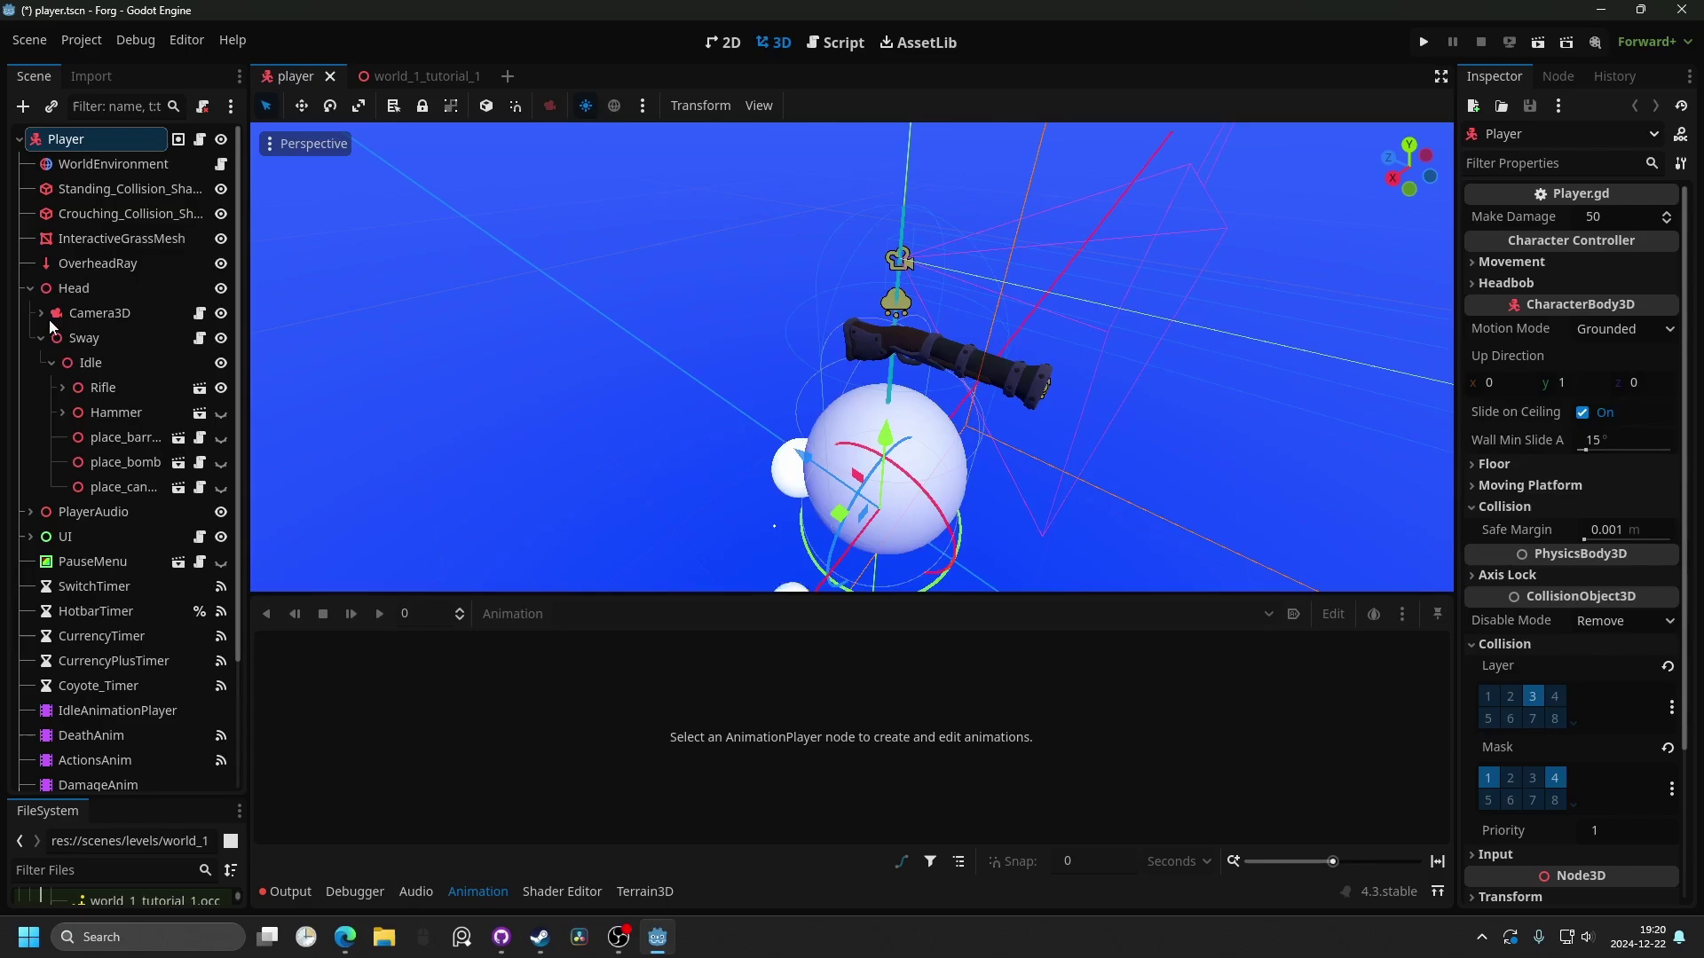
scroll(83, 334, "down", 4)
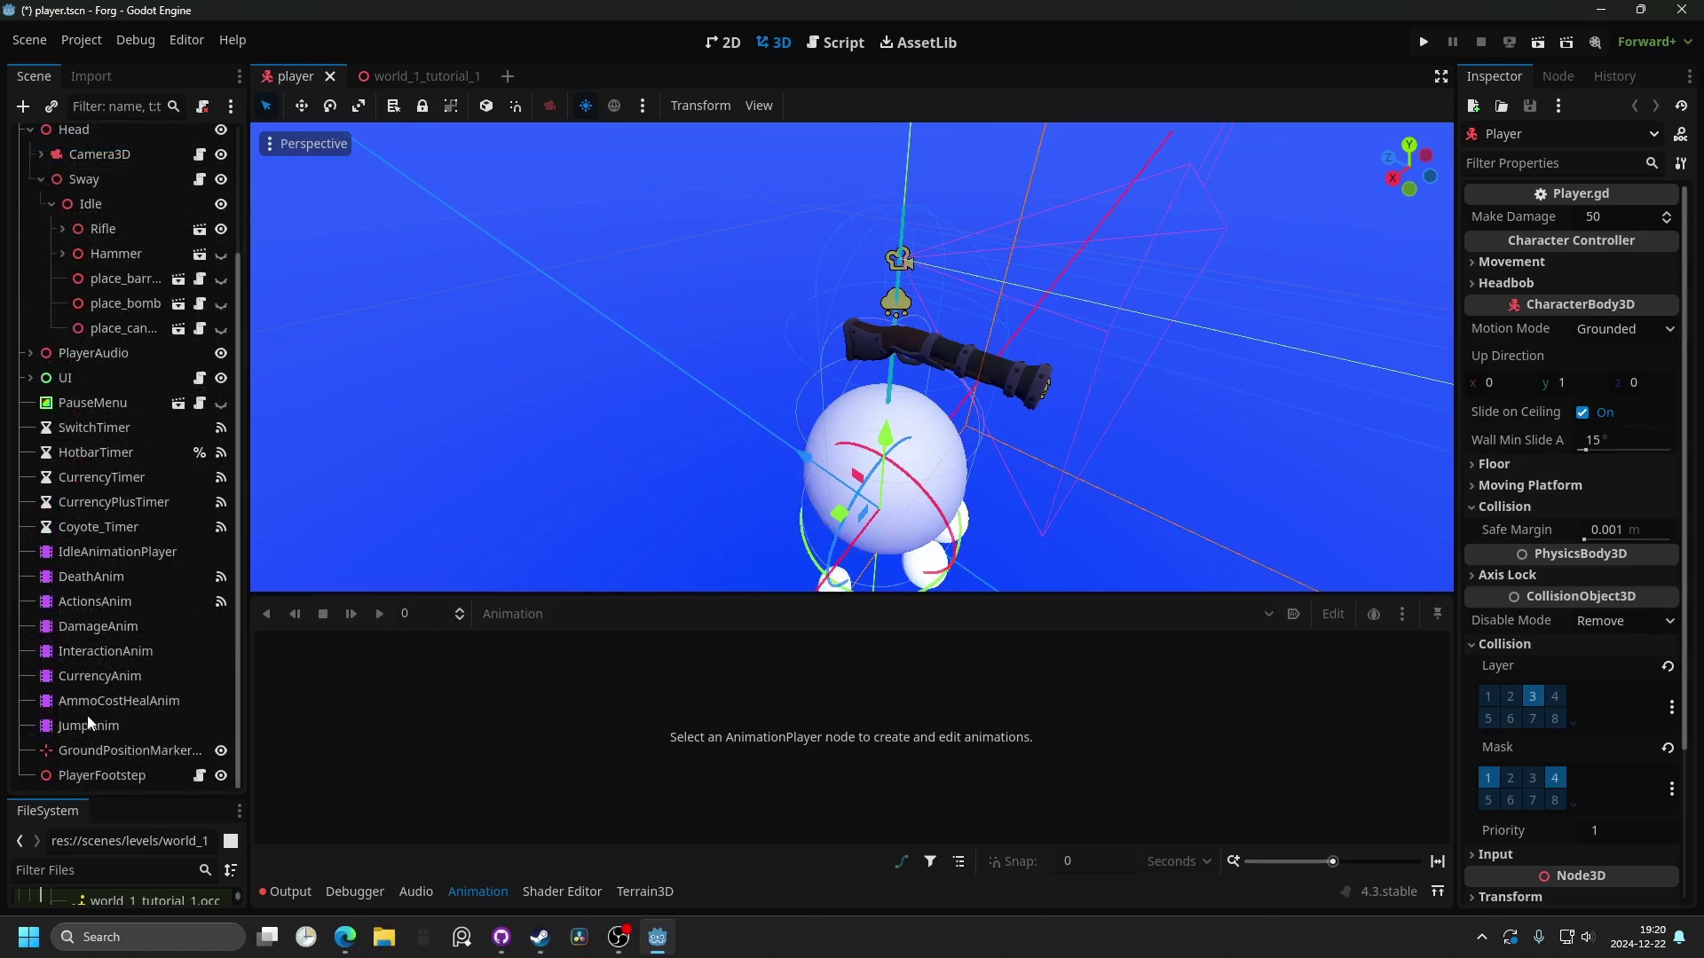
- Select IdleAnimationPlayer to show its Idle position and rotation tracks; cancel an 'animation' child-node search
left_click(62, 731)
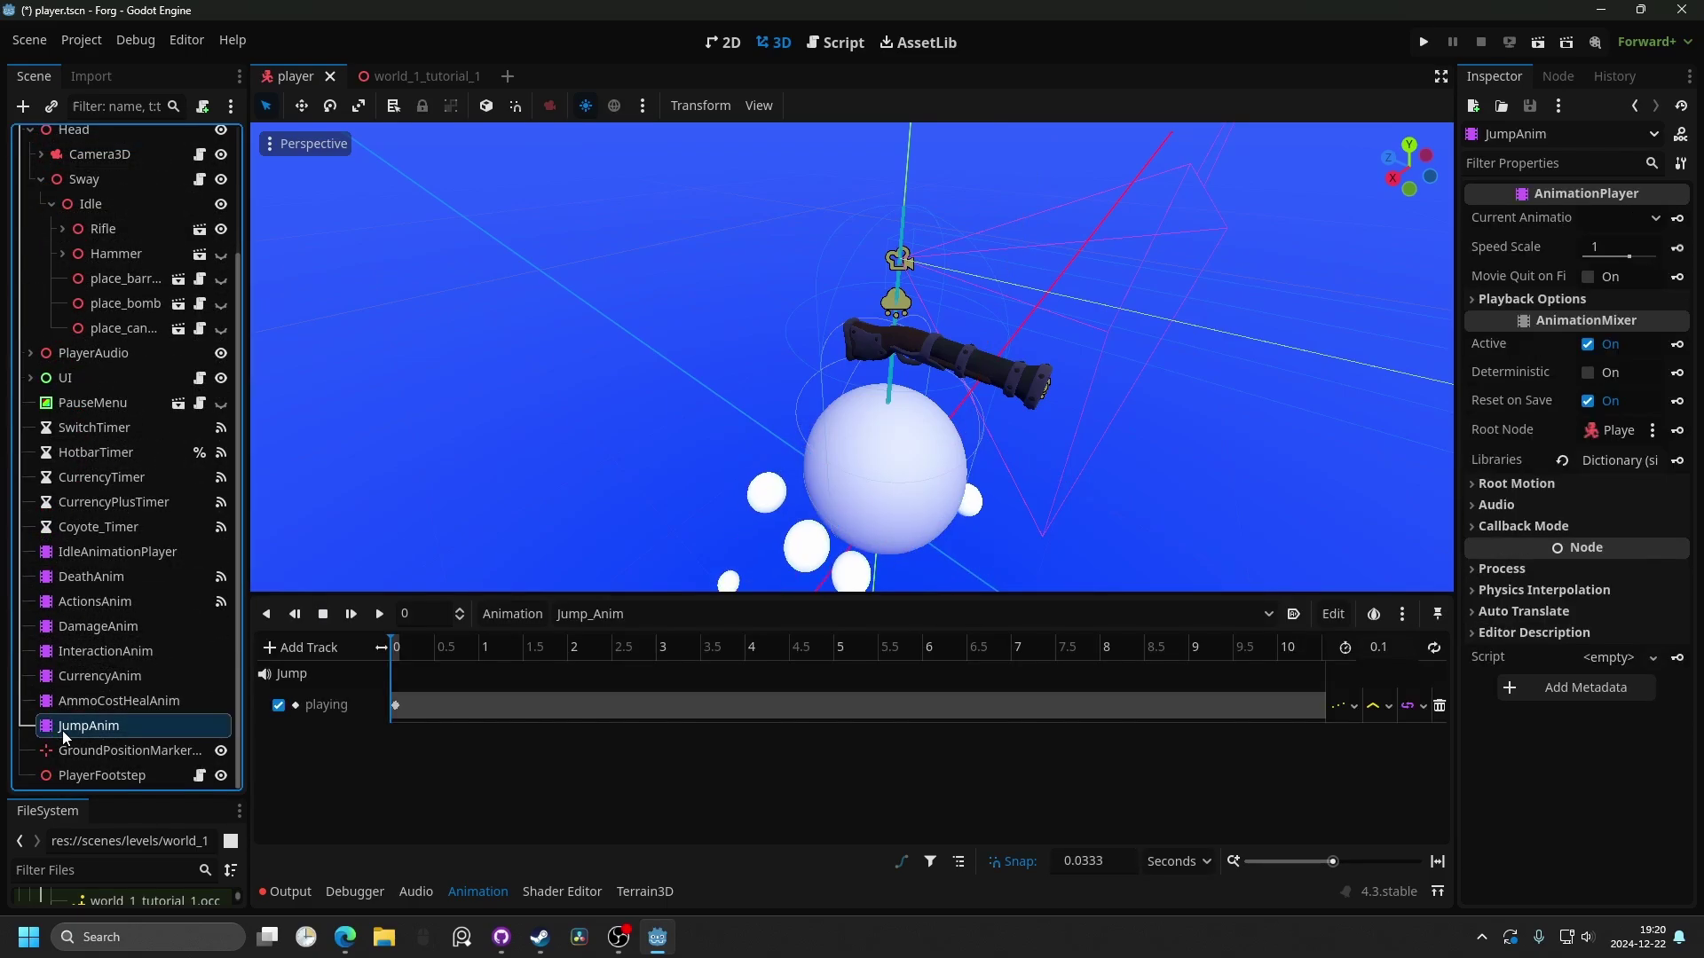
left_click(170, 552)
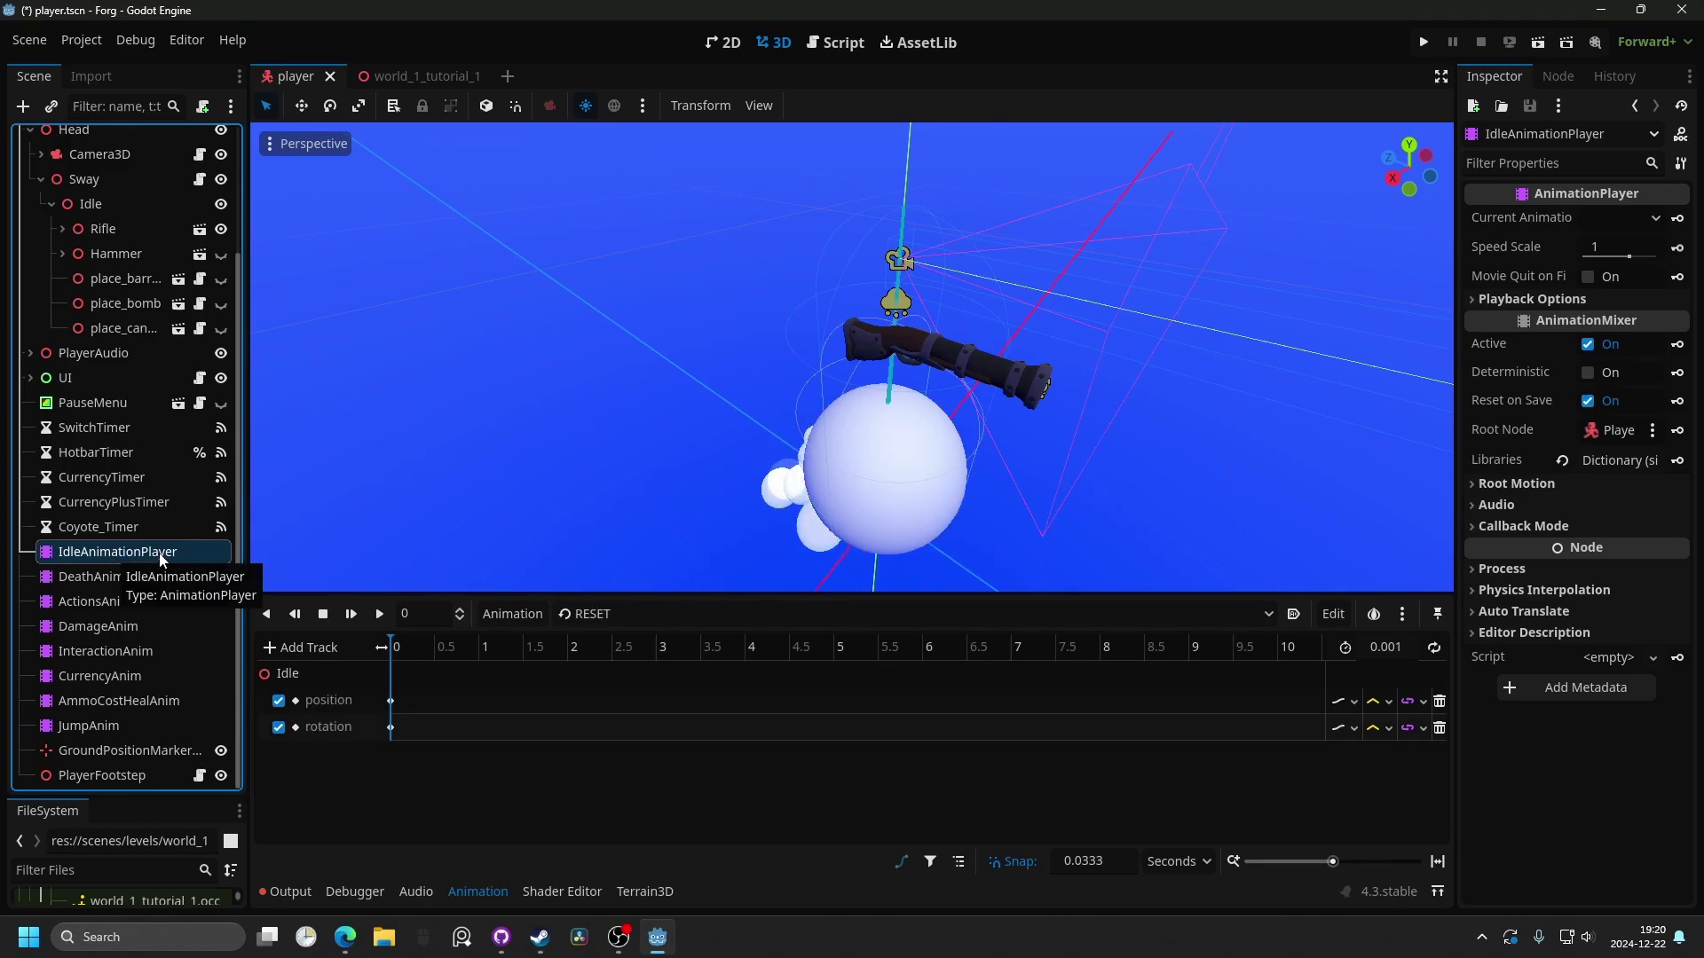
left_click(22, 108)
type("animation")
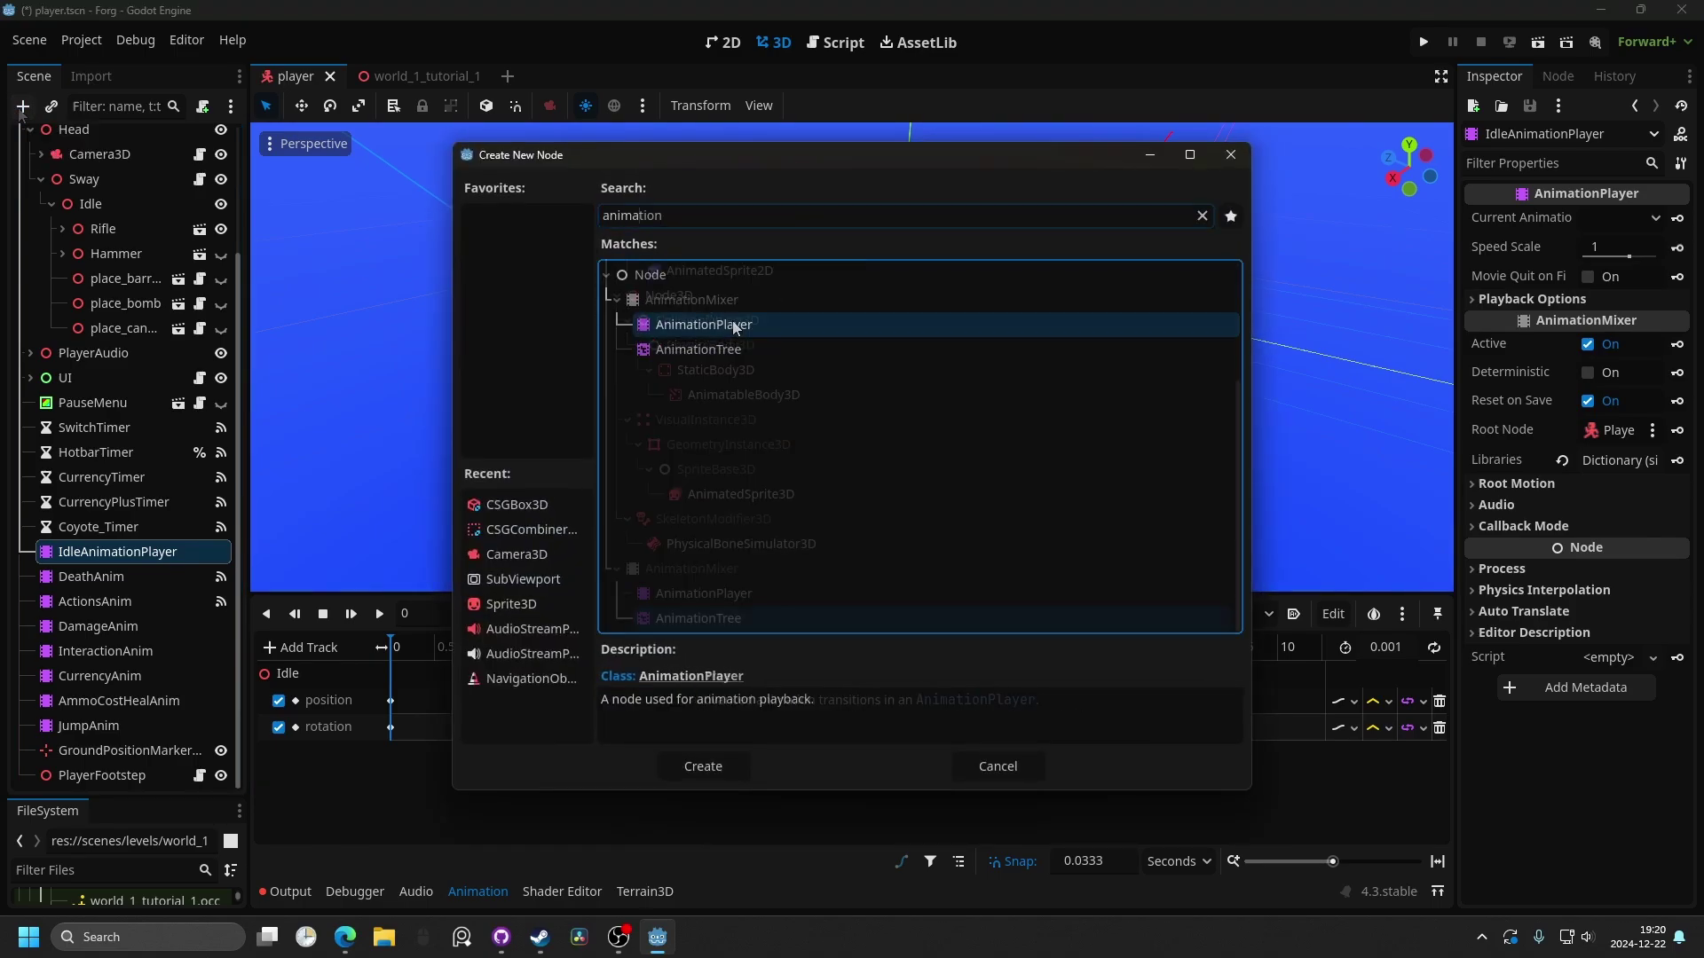
left_click(1230, 154)
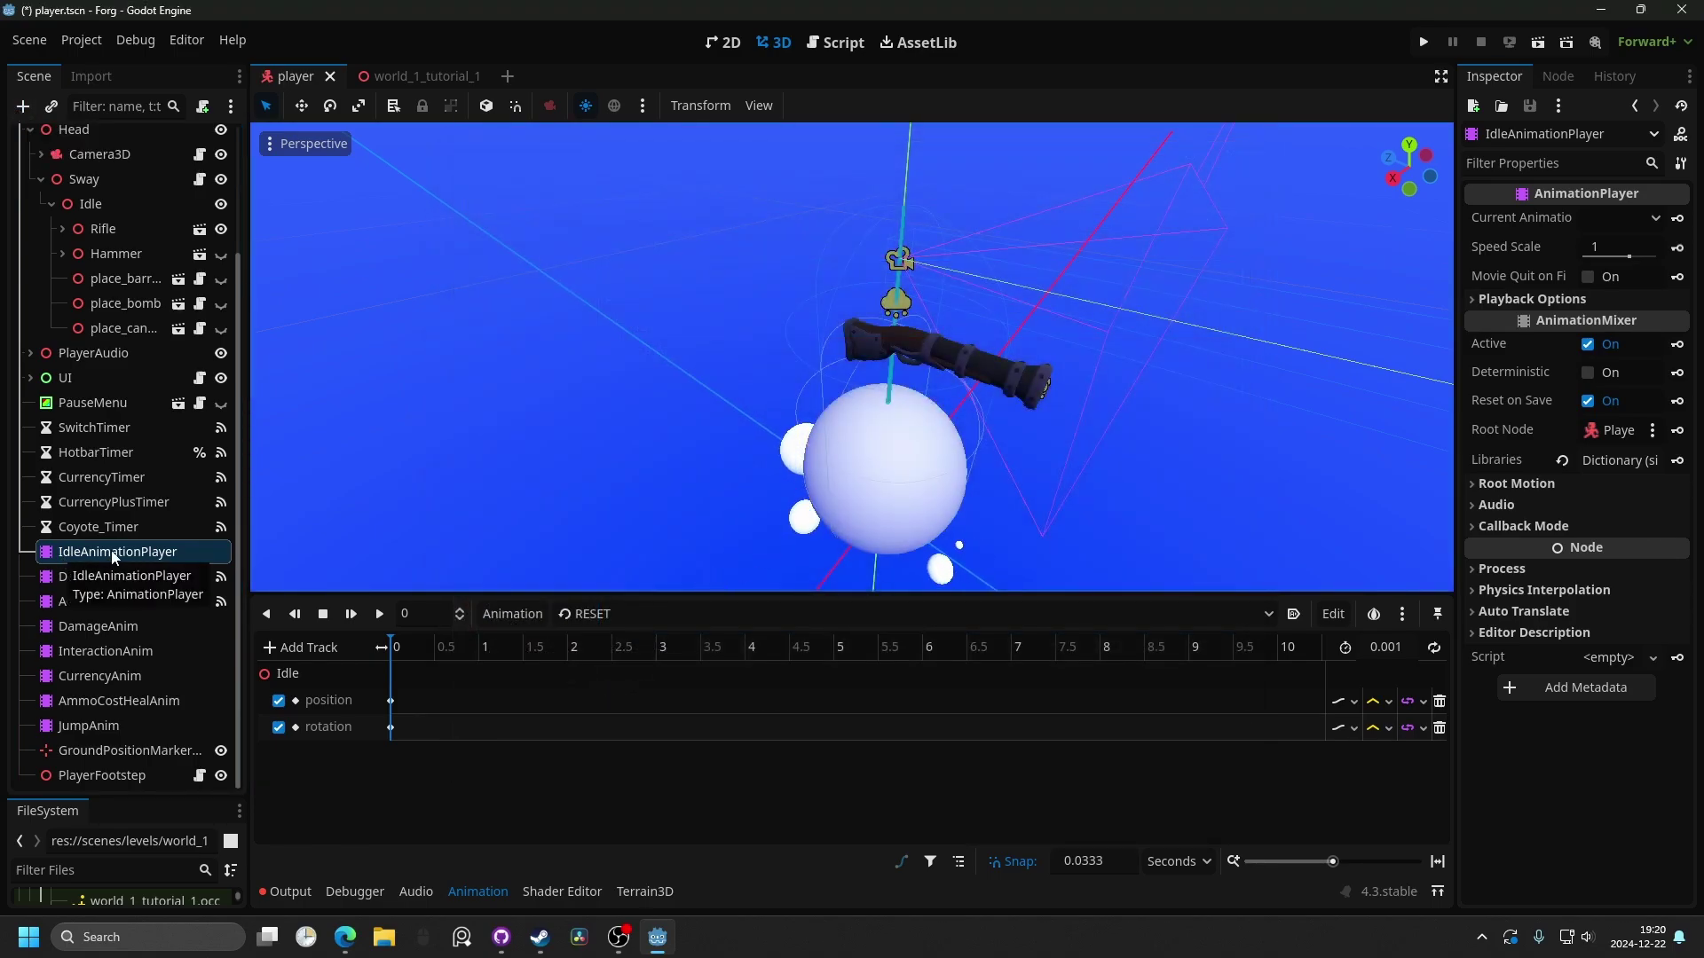
- Load idle_animation in the animation editor, enable Autoplay on Load, and scrub to about 7 s
left_click(515, 614)
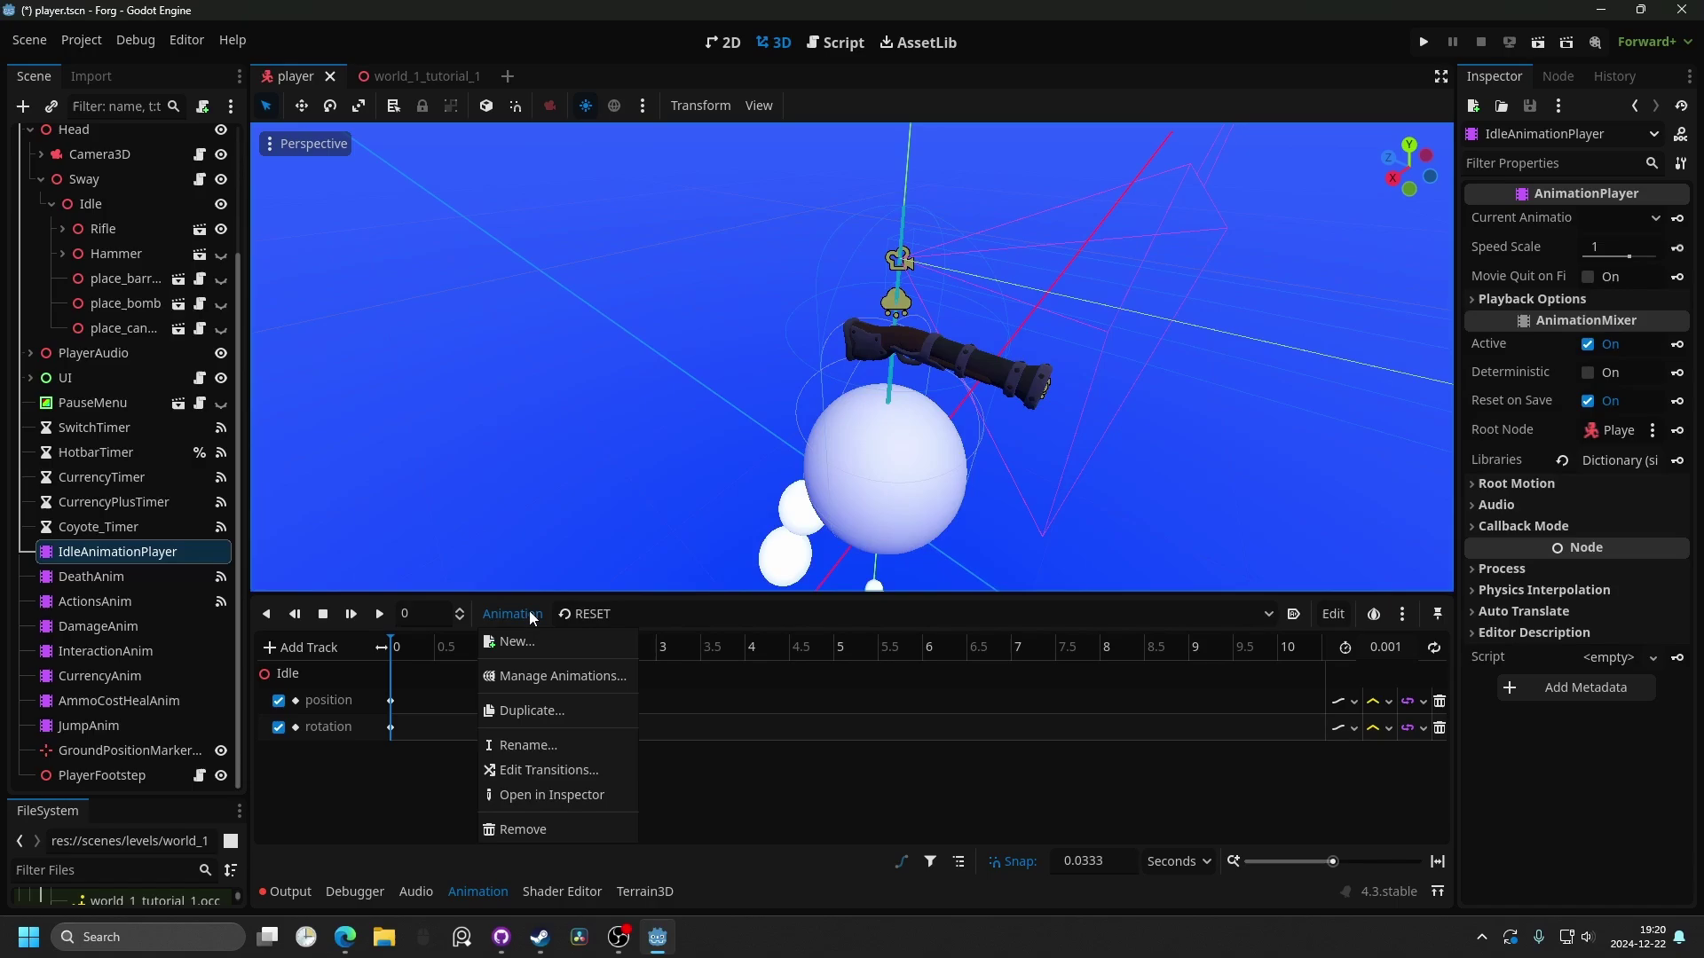
left_click(524, 616)
left_click(514, 612)
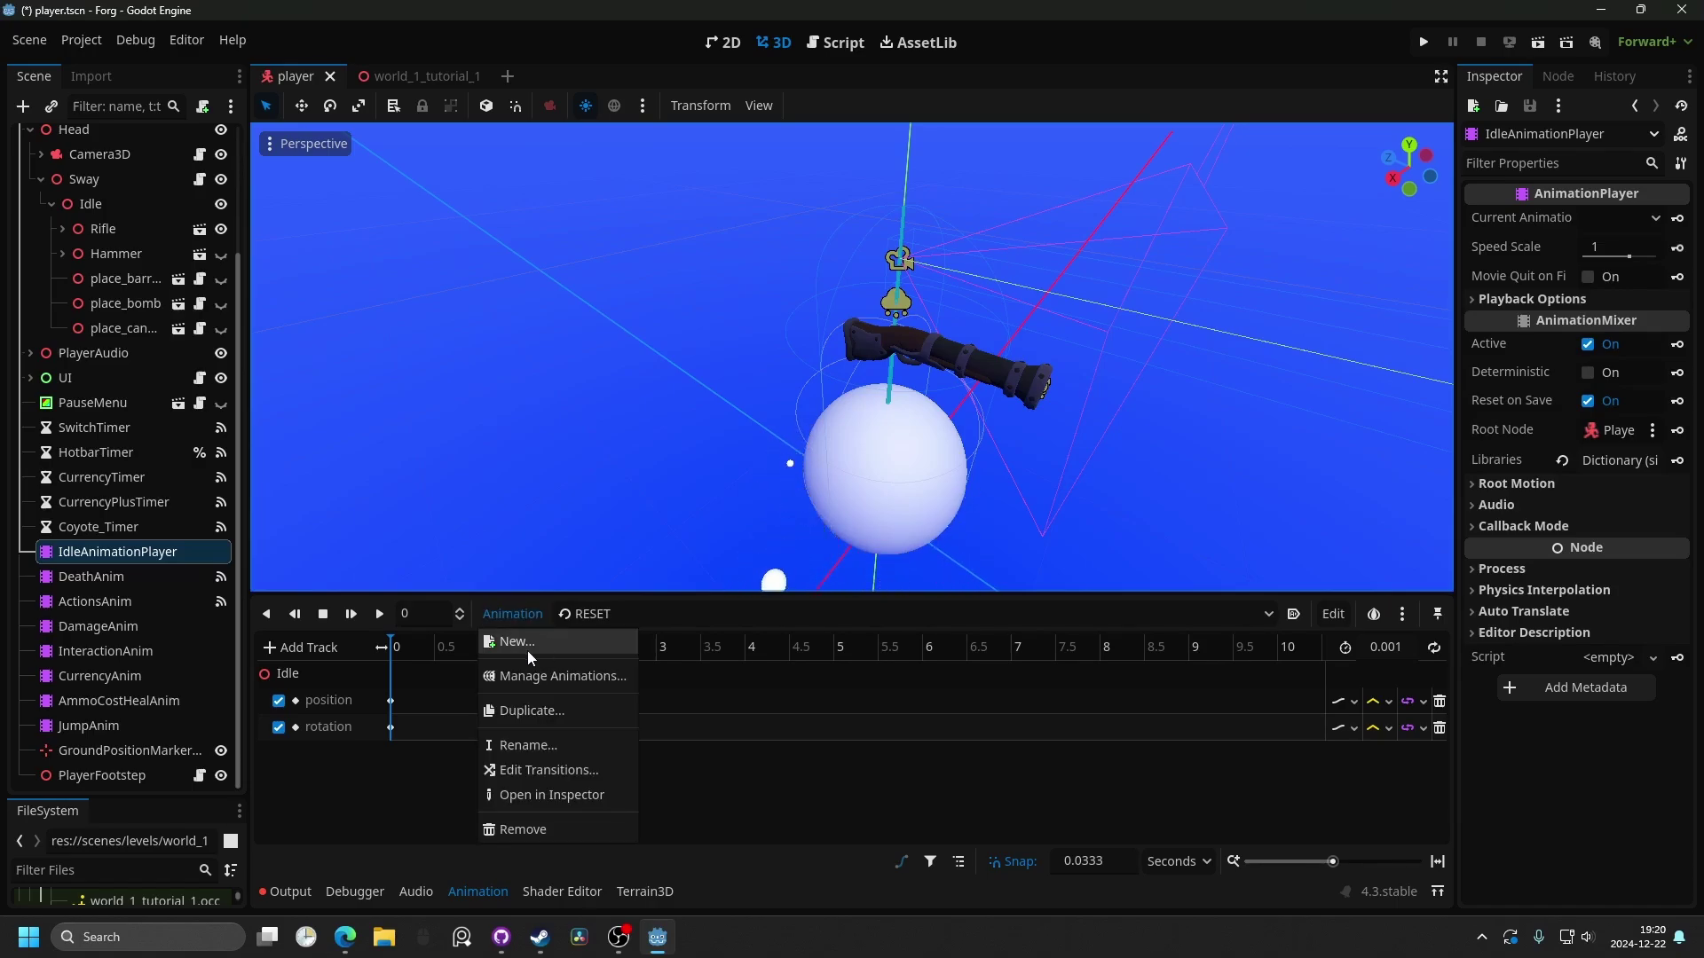
left_click(639, 608)
left_click(639, 607)
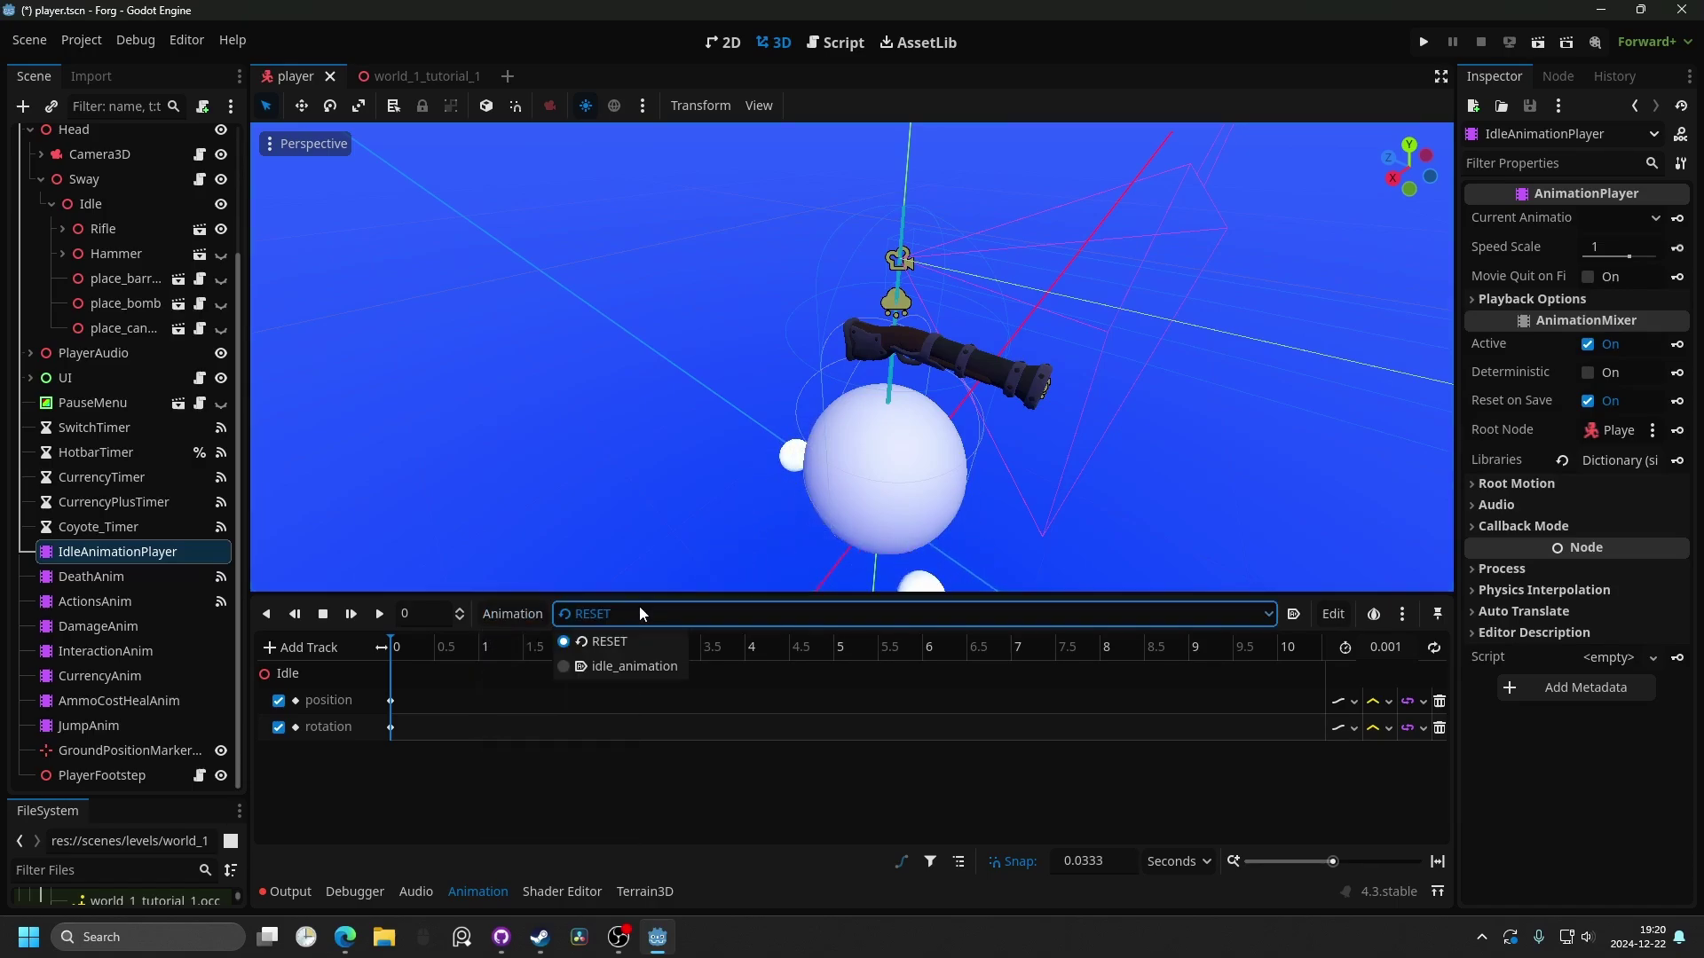
left_click(631, 667)
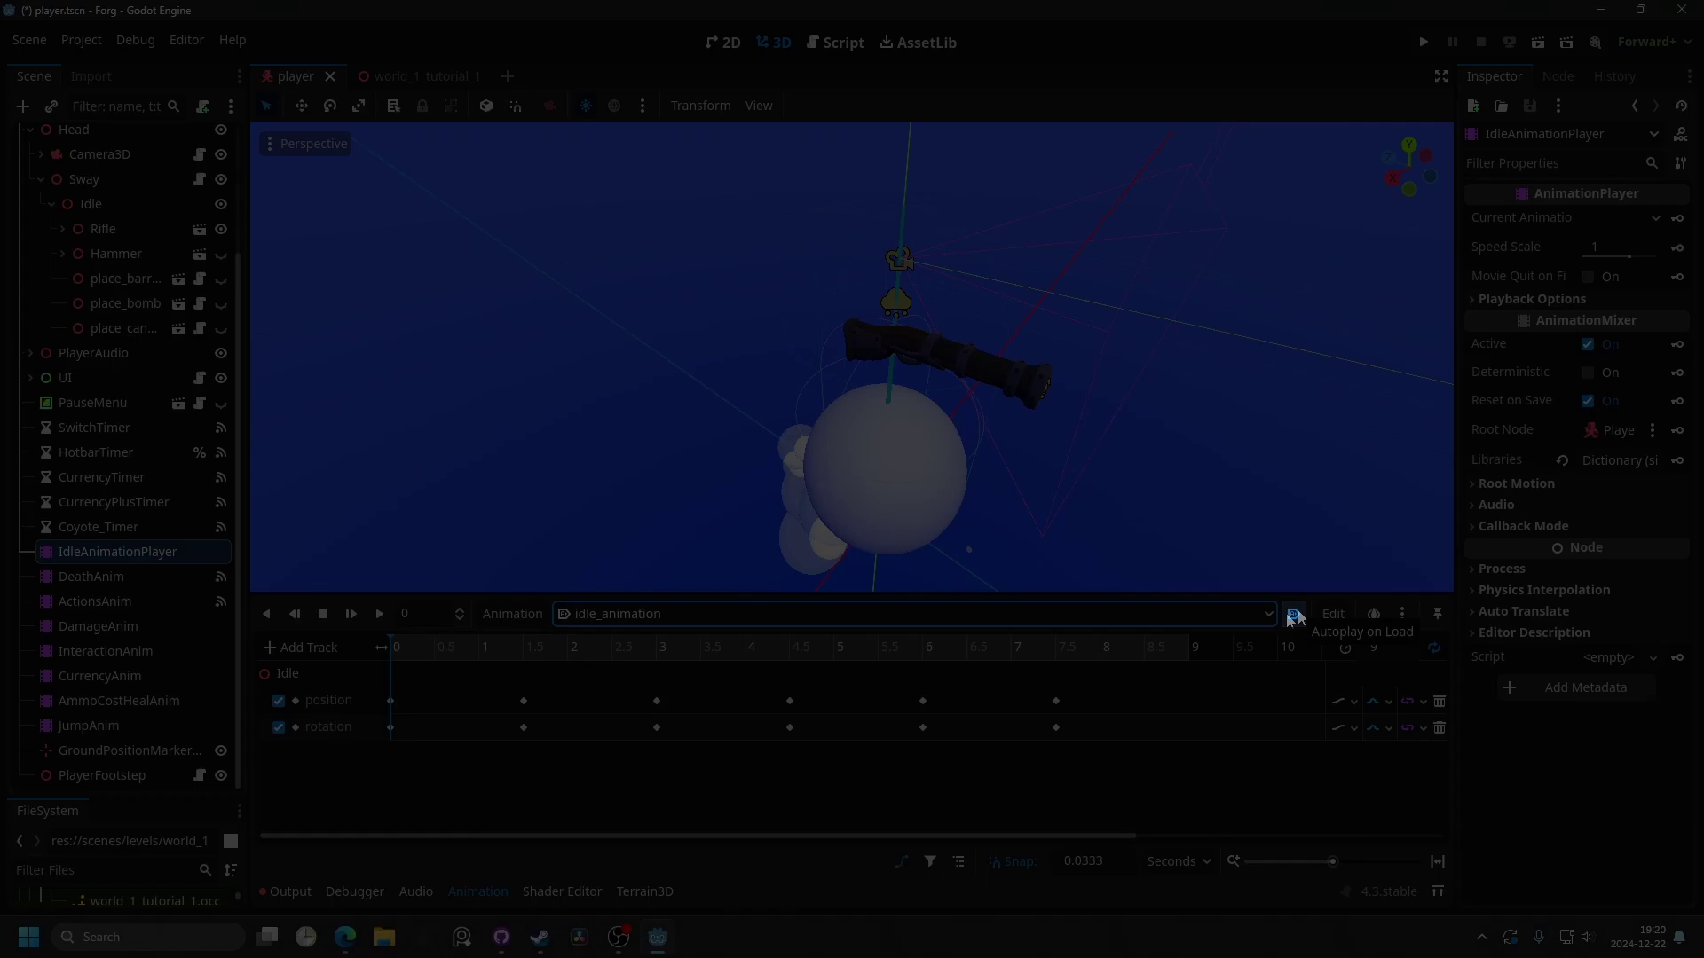
left_click(1292, 615)
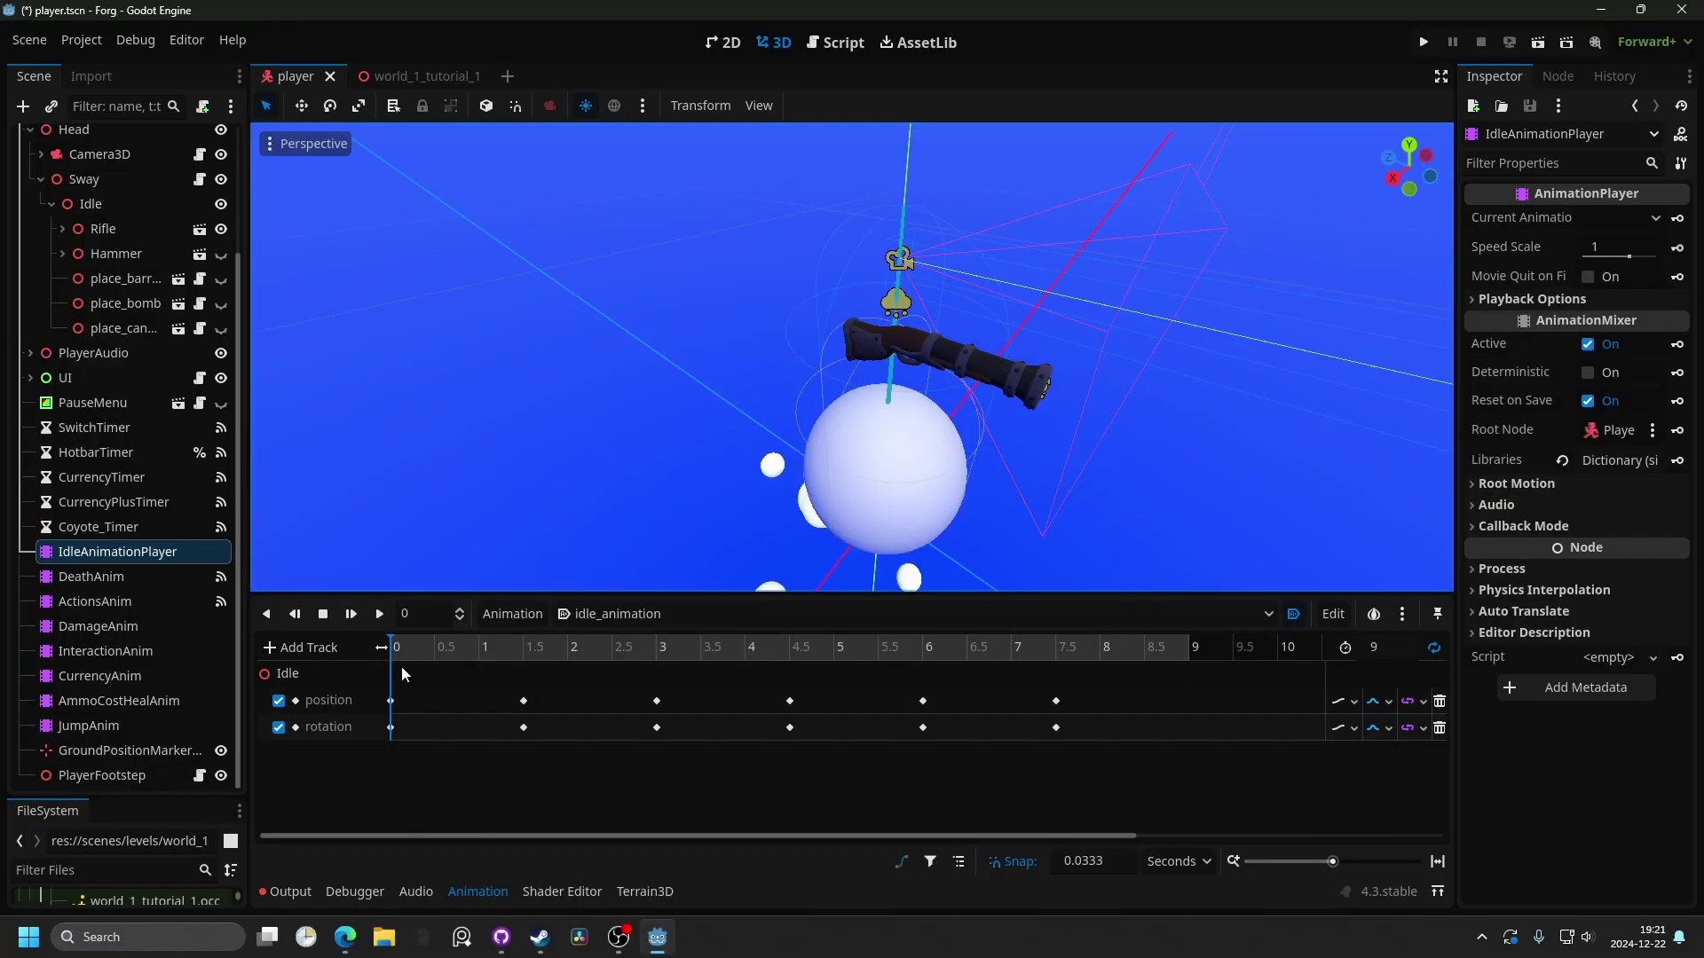
left_click_drag(413, 655, 1091, 657)
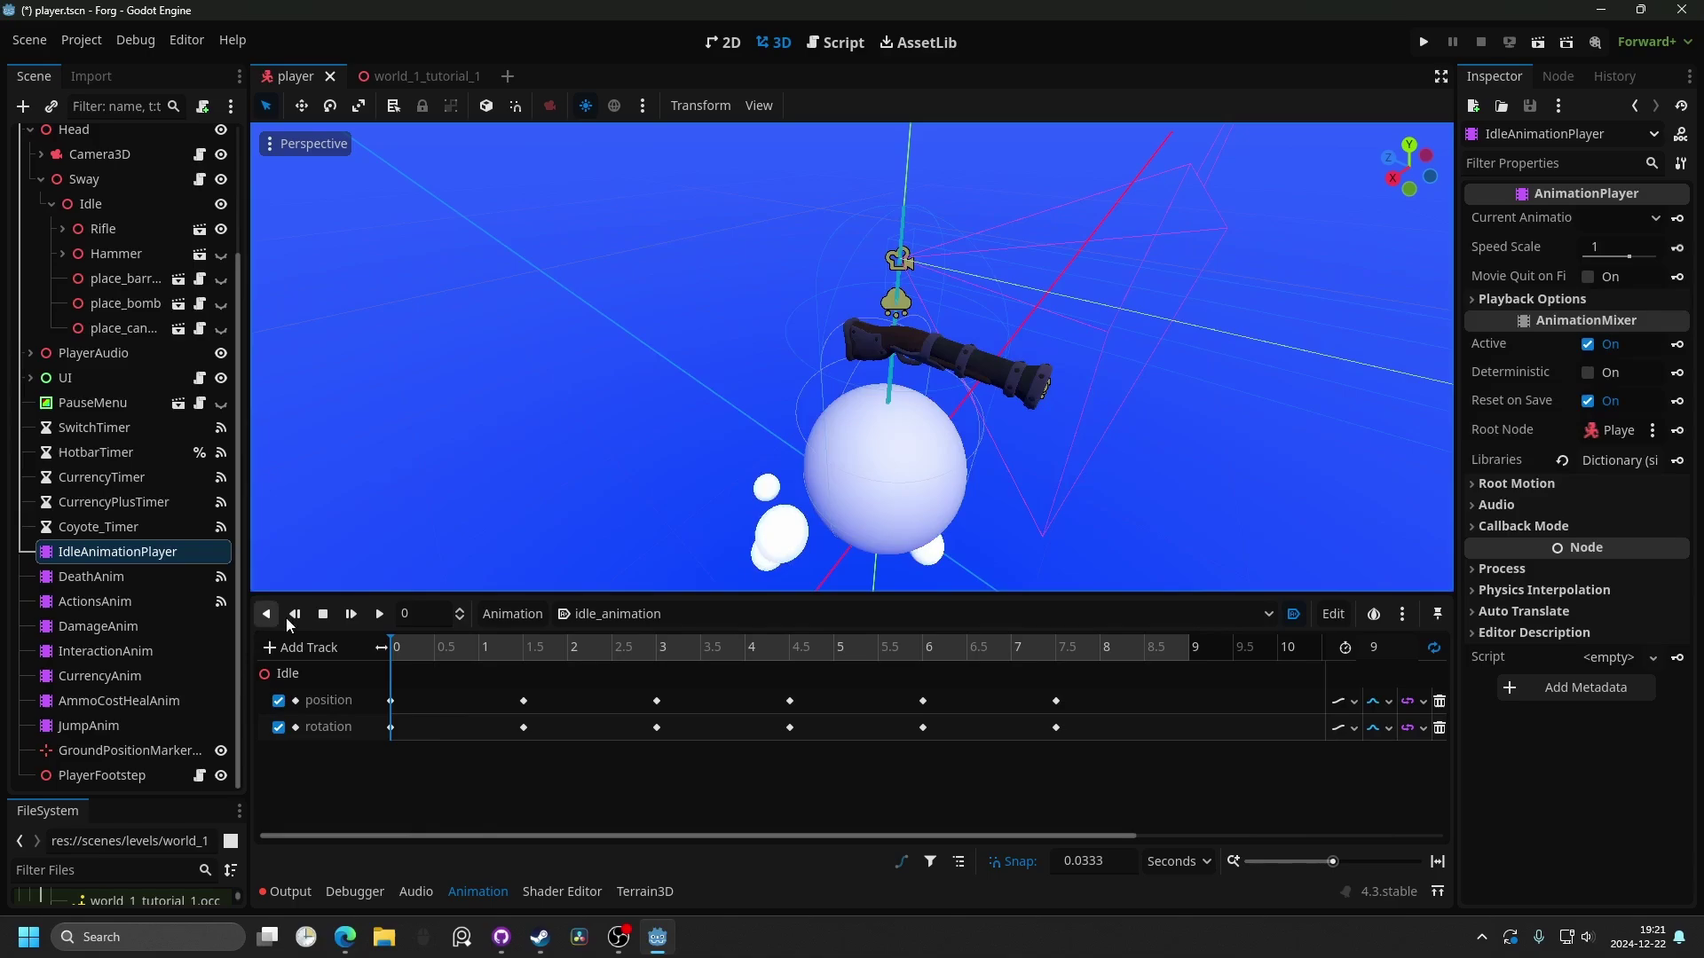
- Scrub idle_animation back to the start of the timeline
left_click(904, 650)
left_click_drag(843, 650, 390, 651)
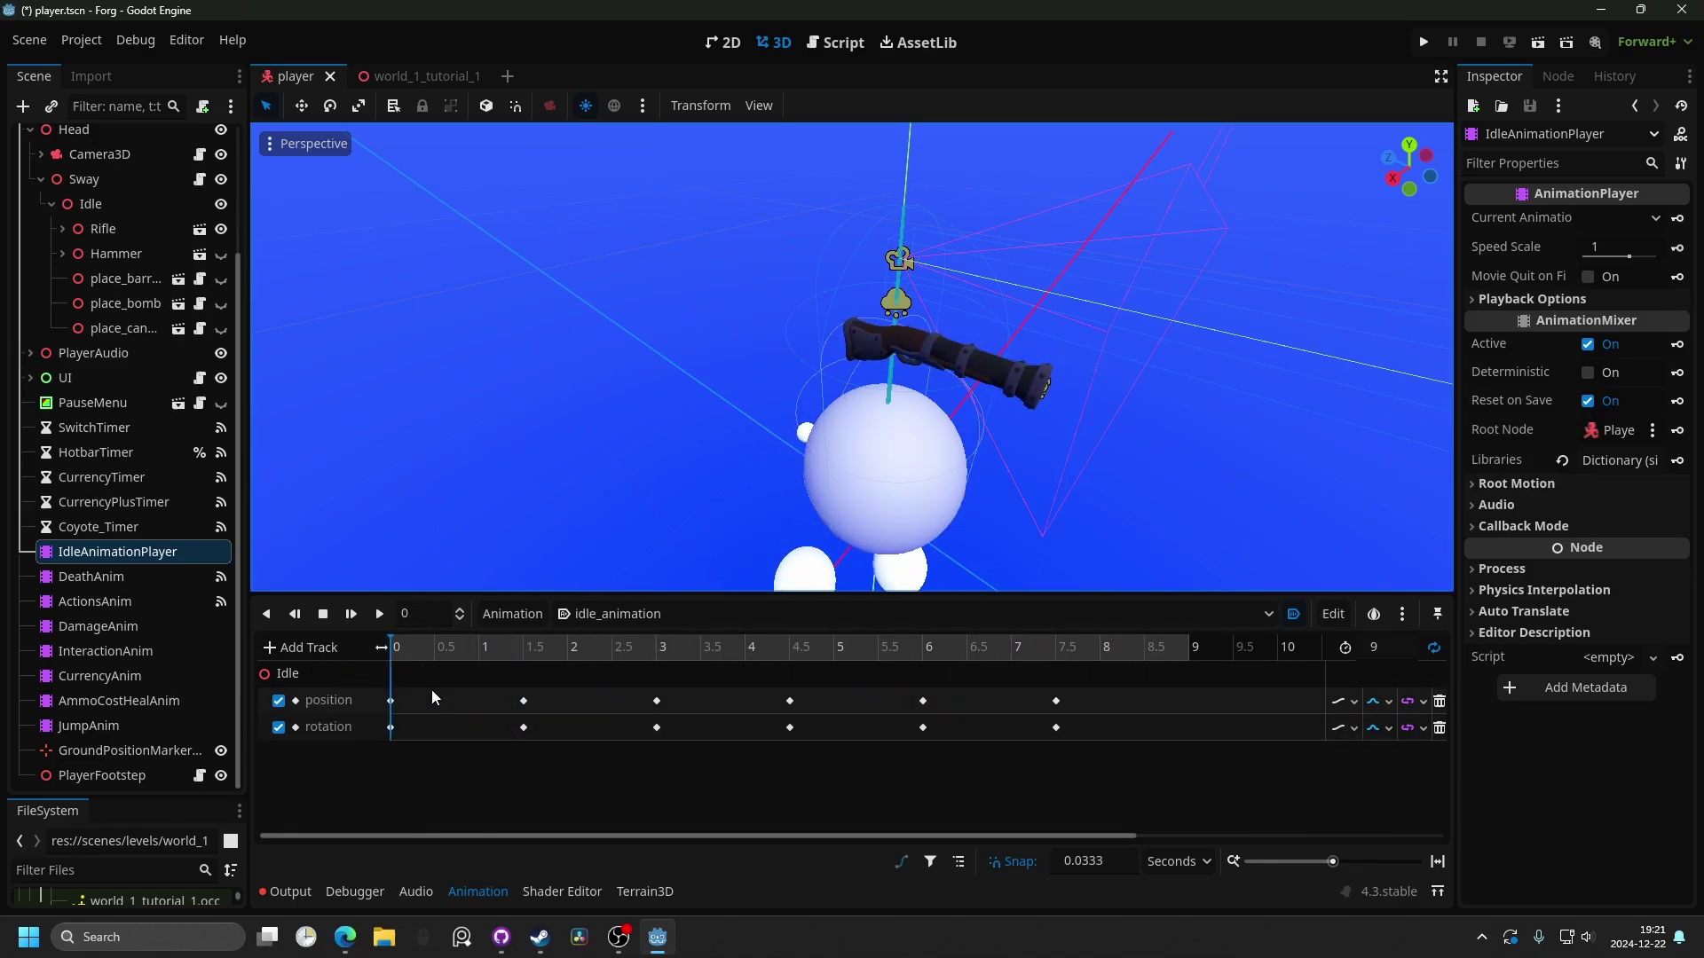
scroll(120, 430, "up", 3)
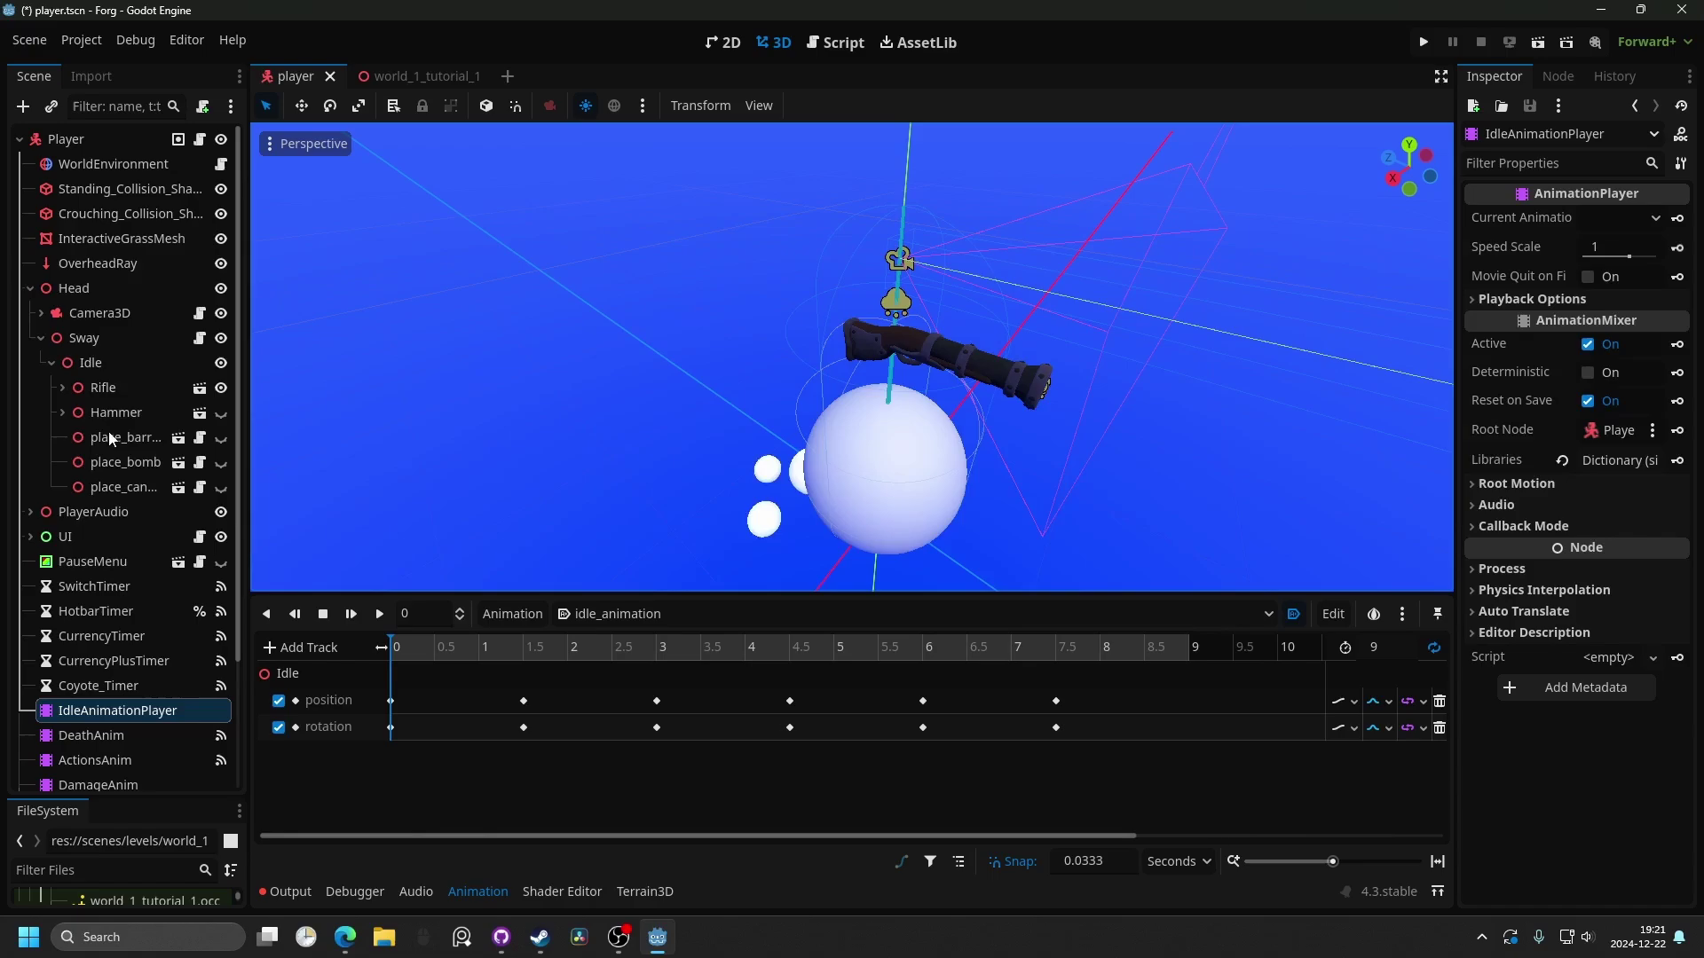
- Show the rifle instead of the hammer on the Idle node, then play idle_animation
left_click(113, 362)
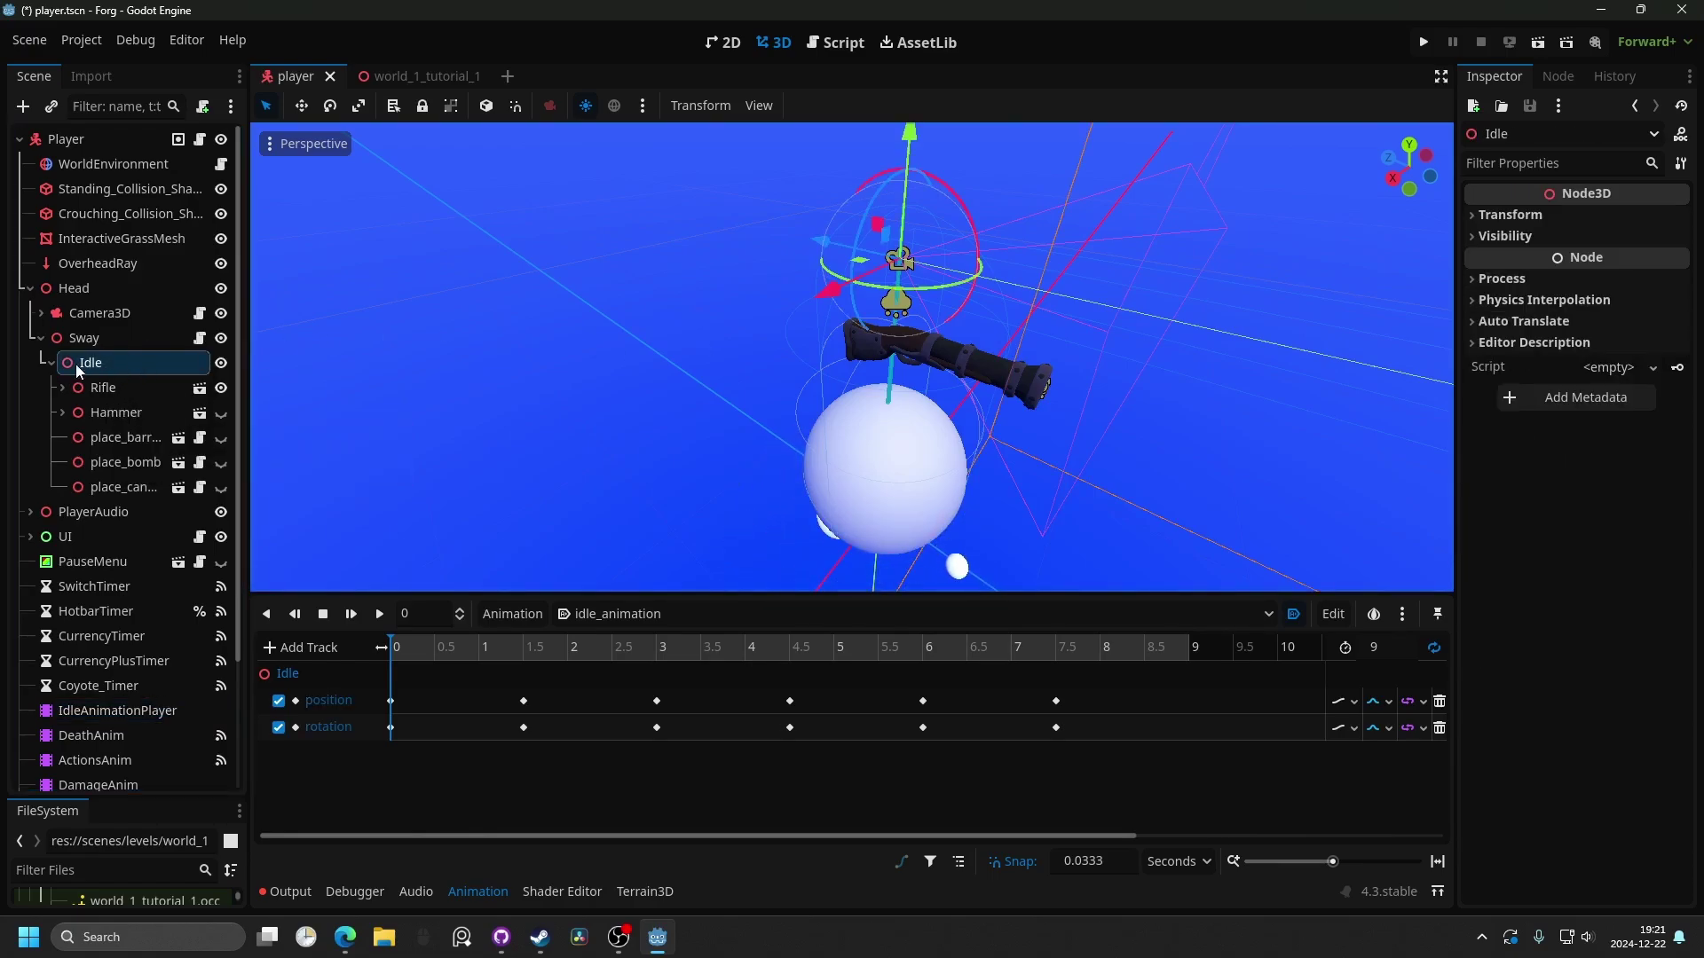
left_click(133, 388)
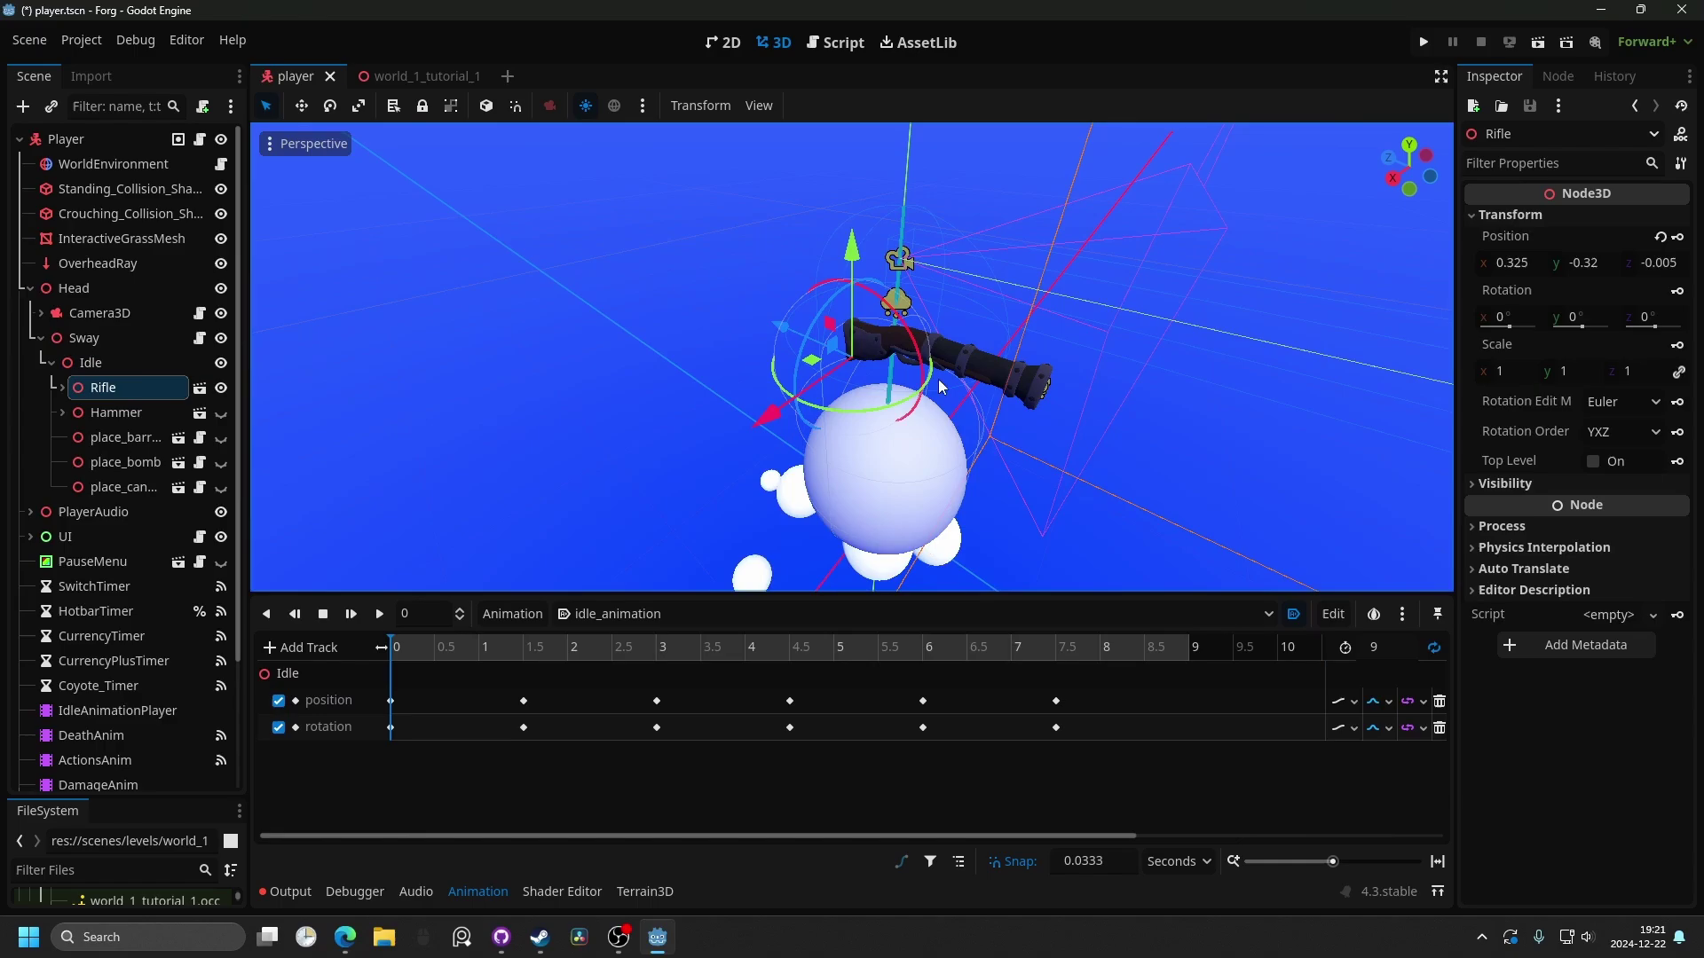
scroll(986, 373, "up", 2)
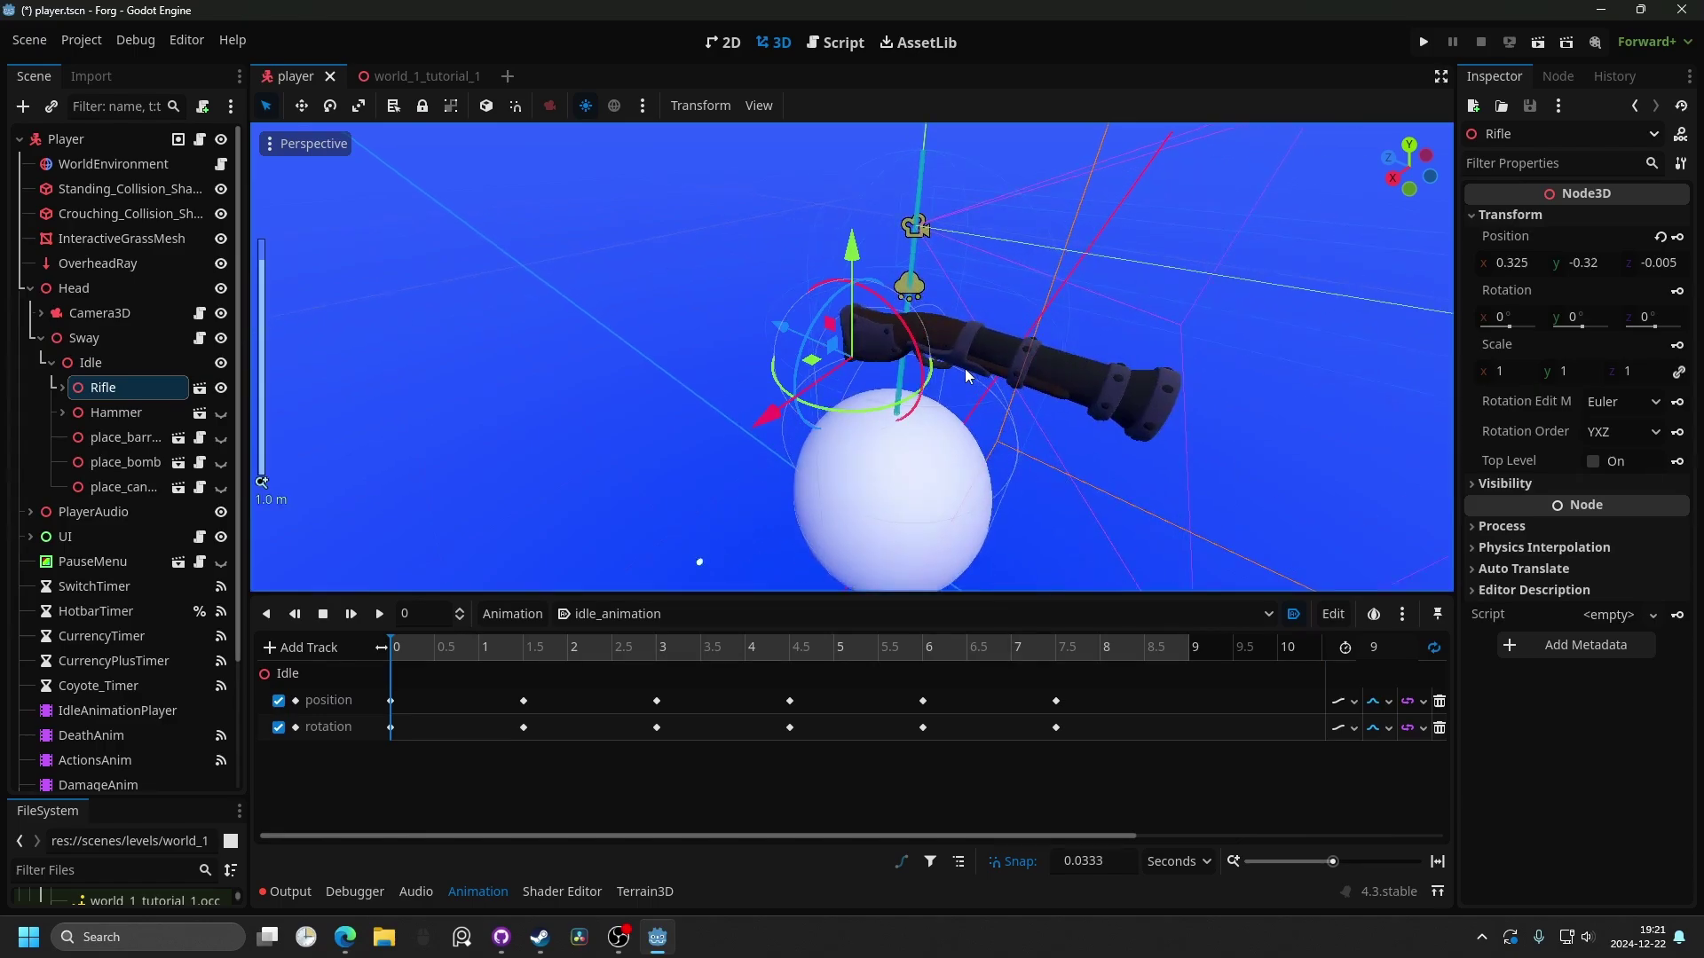
left_click(221, 387)
left_click(221, 412)
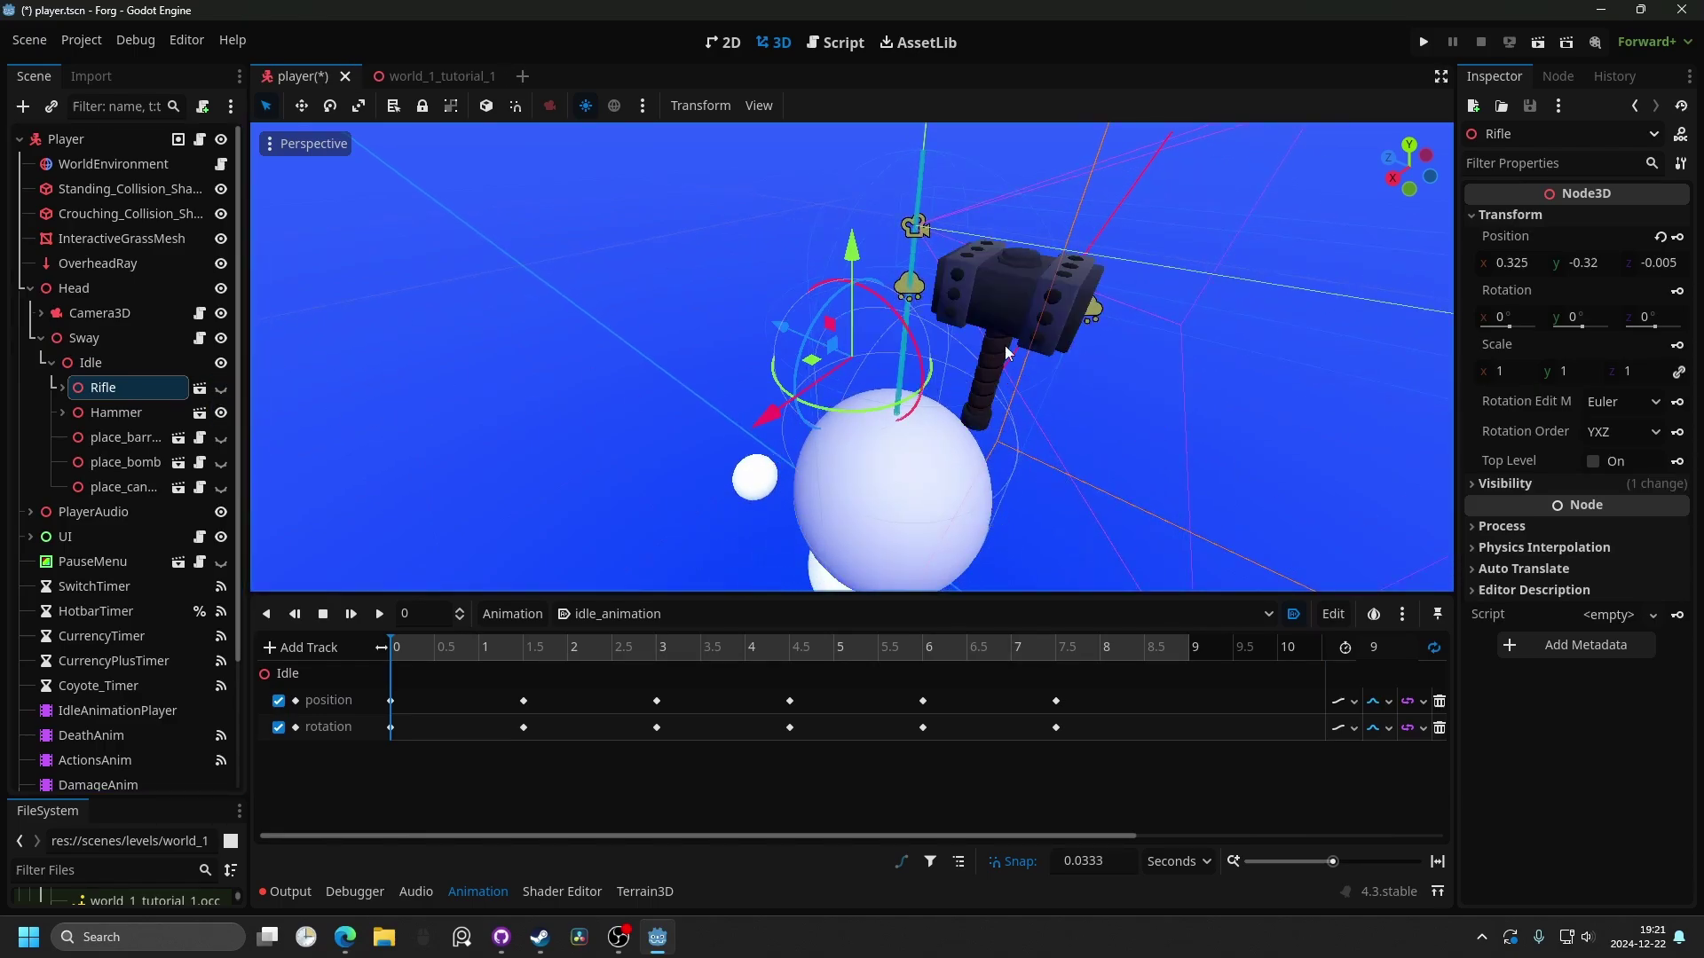
left_click(114, 363)
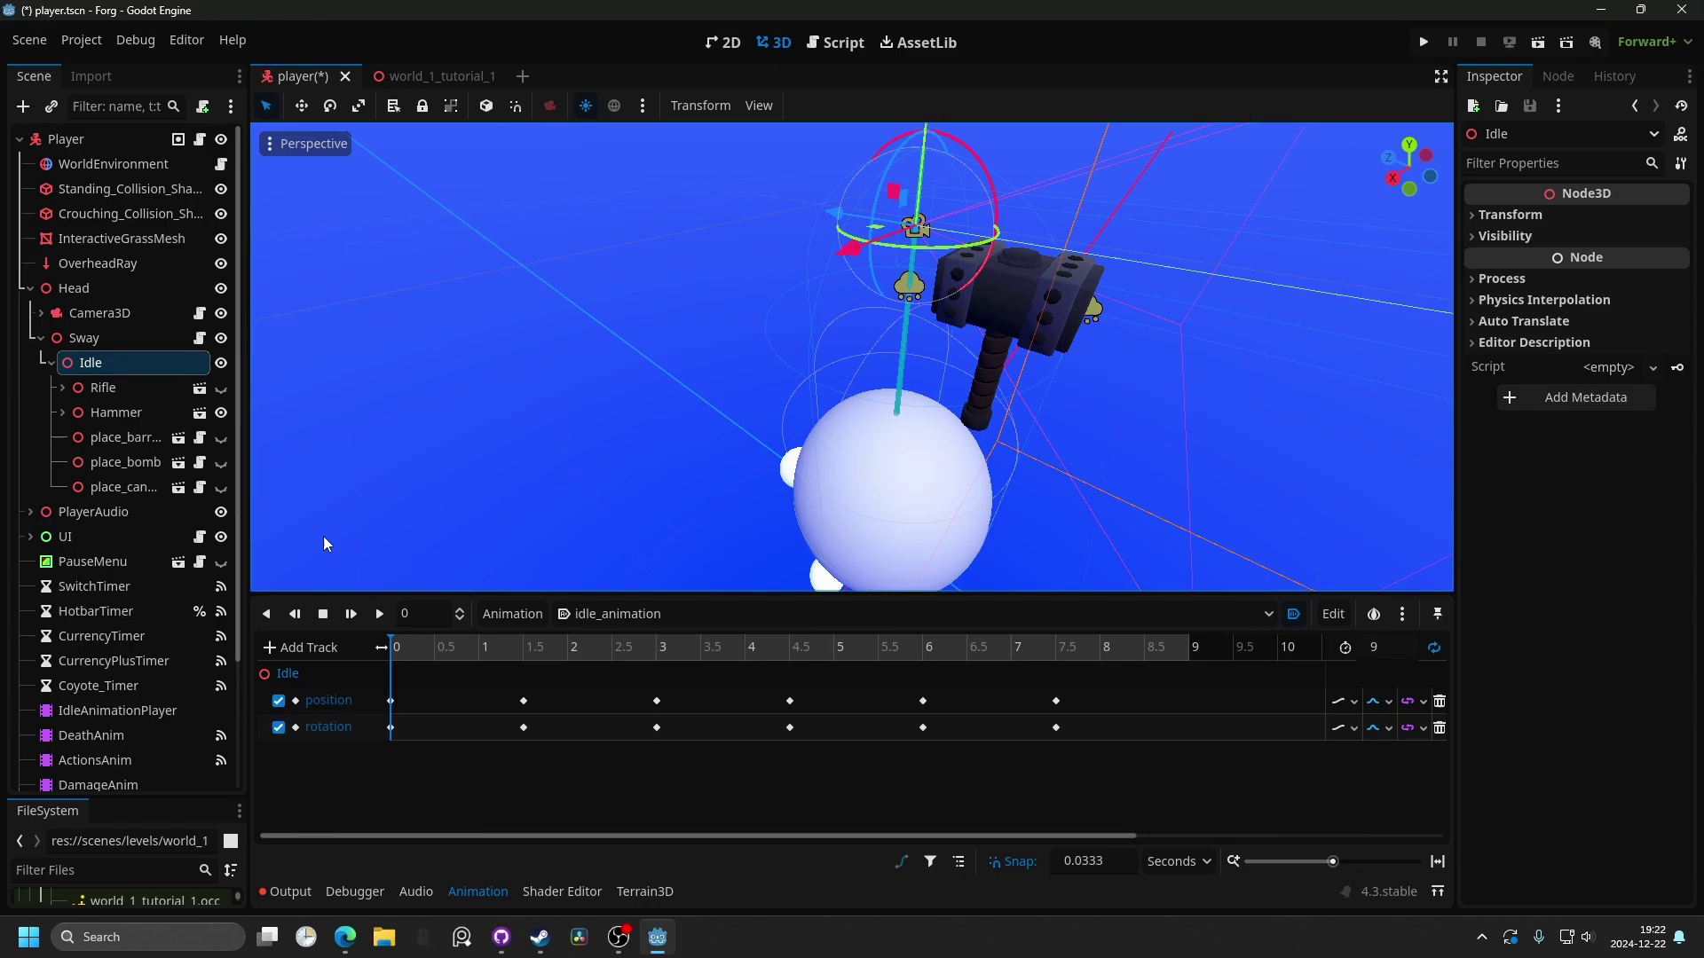
left_click(221, 391)
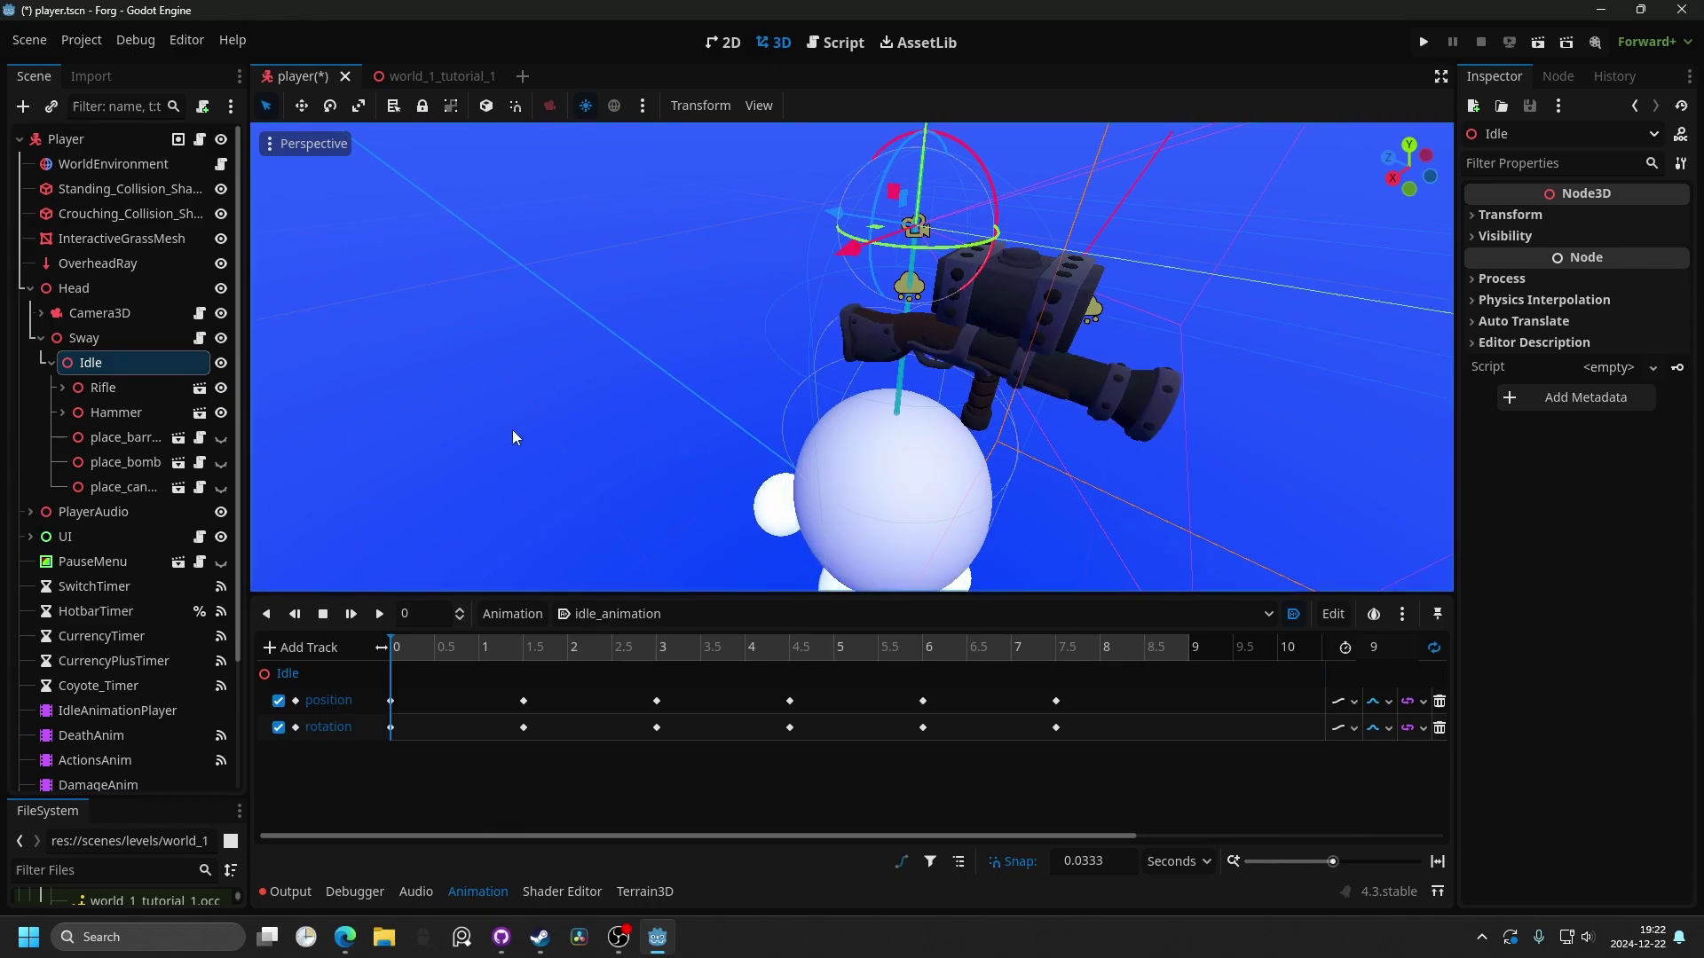
left_click(379, 614)
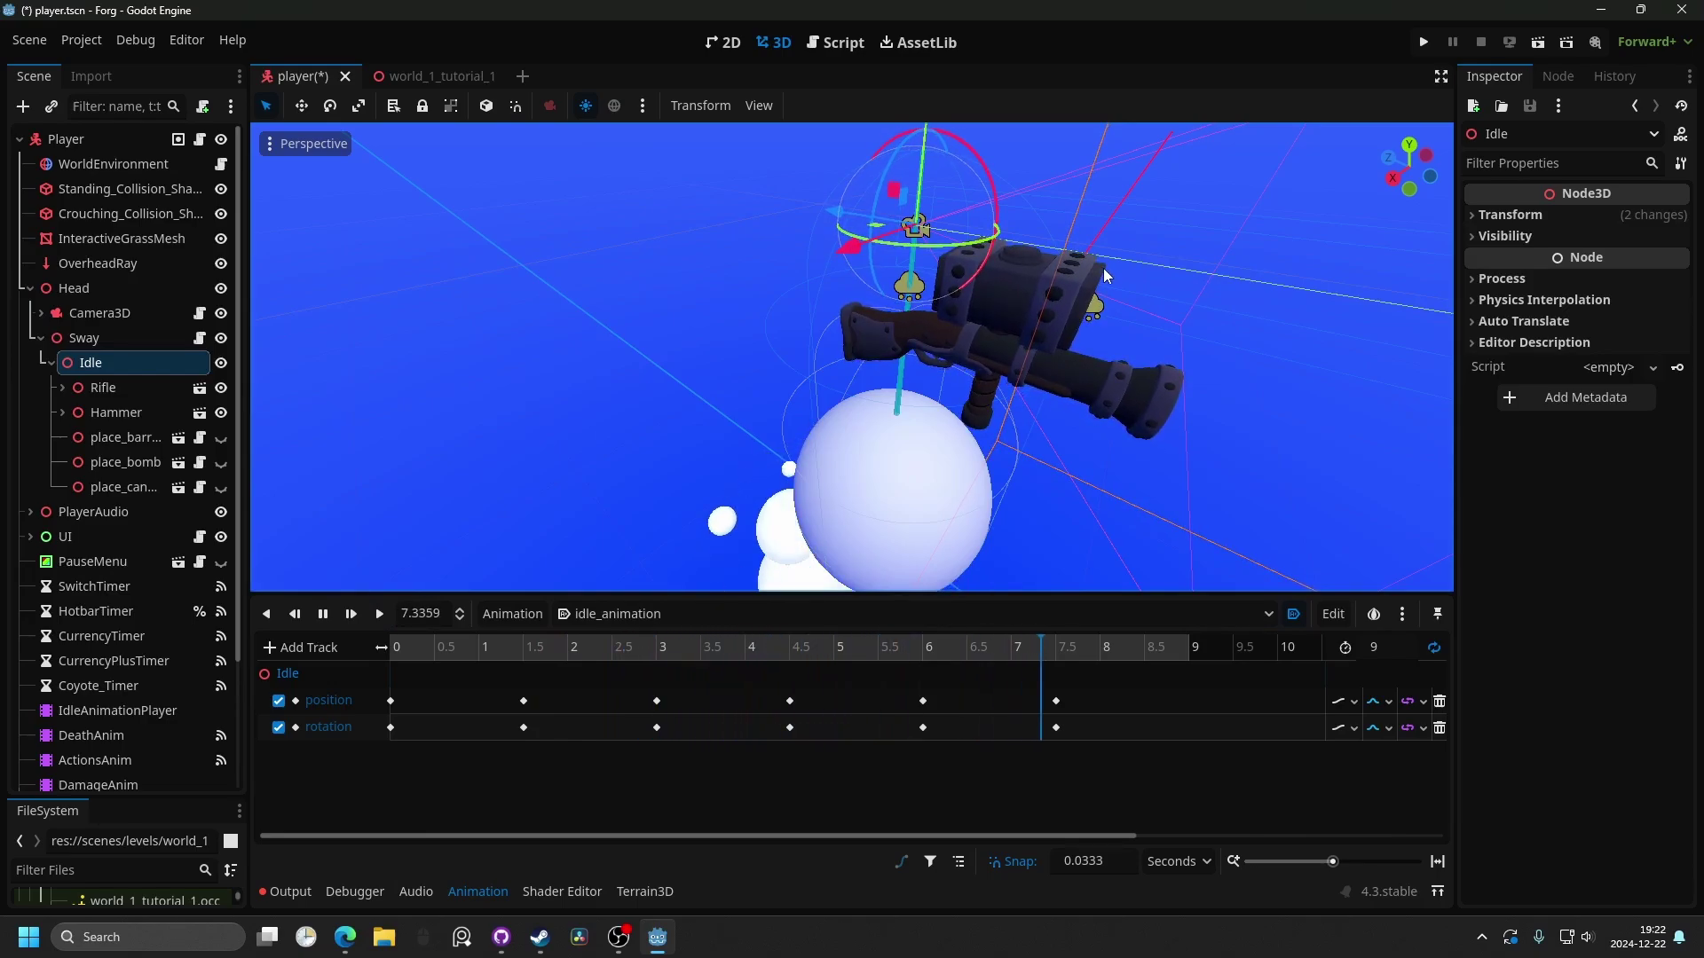
- Pause playback, expand the Idle node's Transform in the Inspector, and resume from the current position
left_click(323, 614)
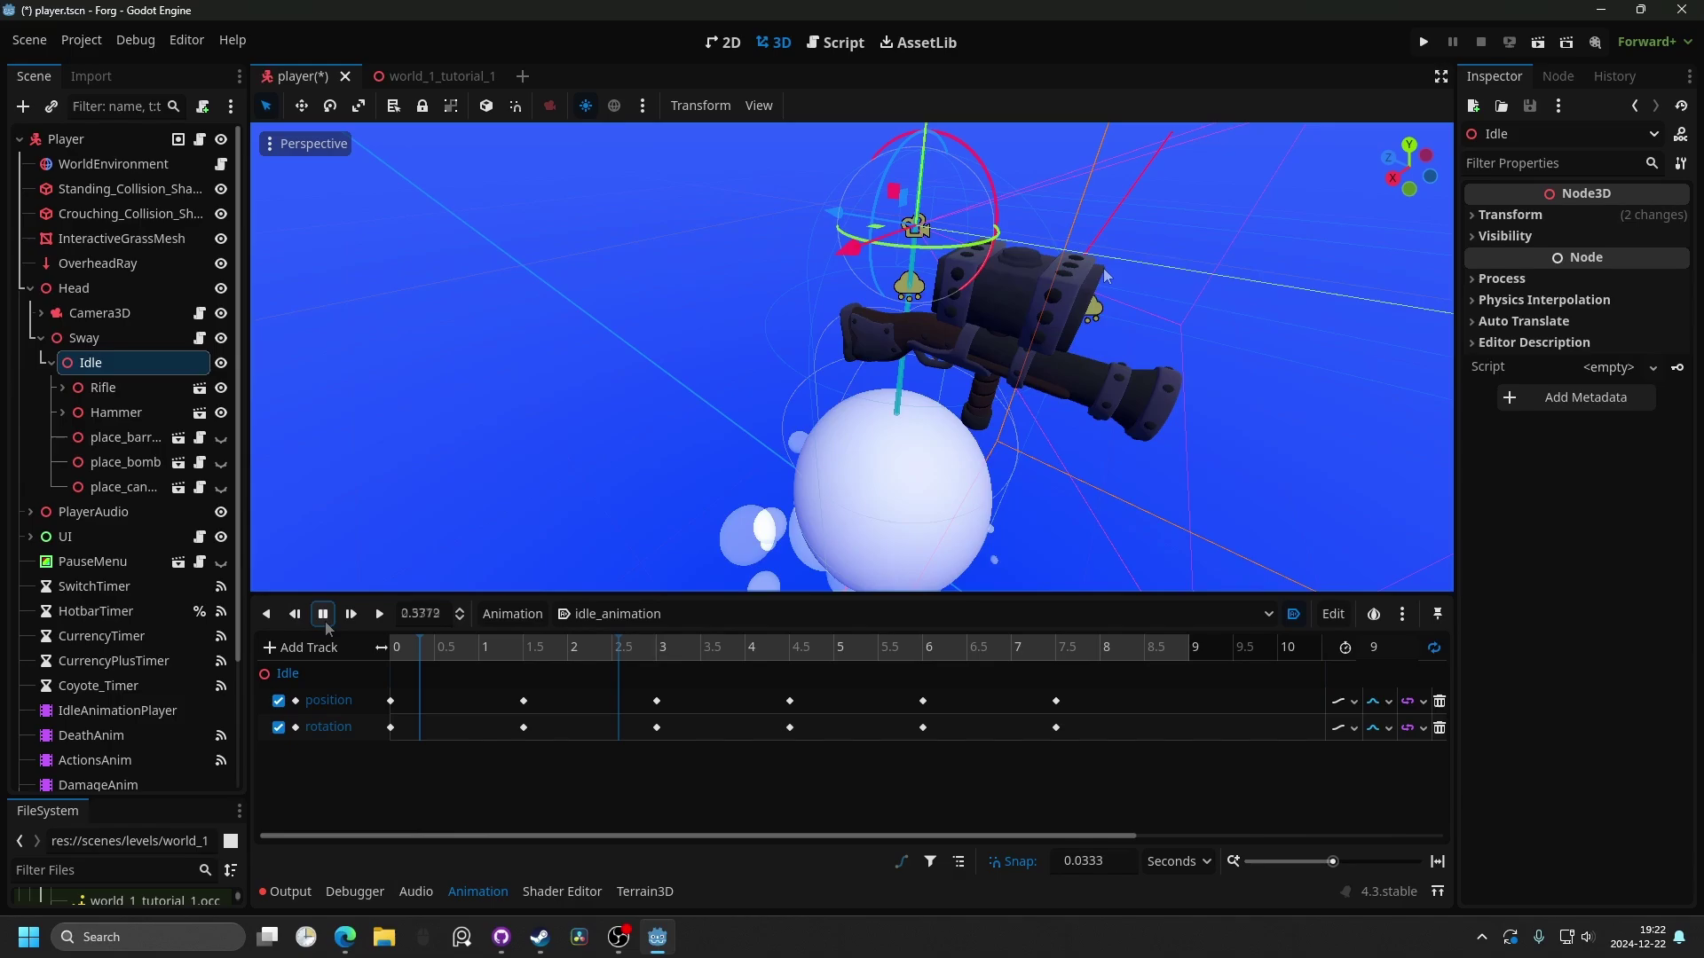
left_click(390, 701)
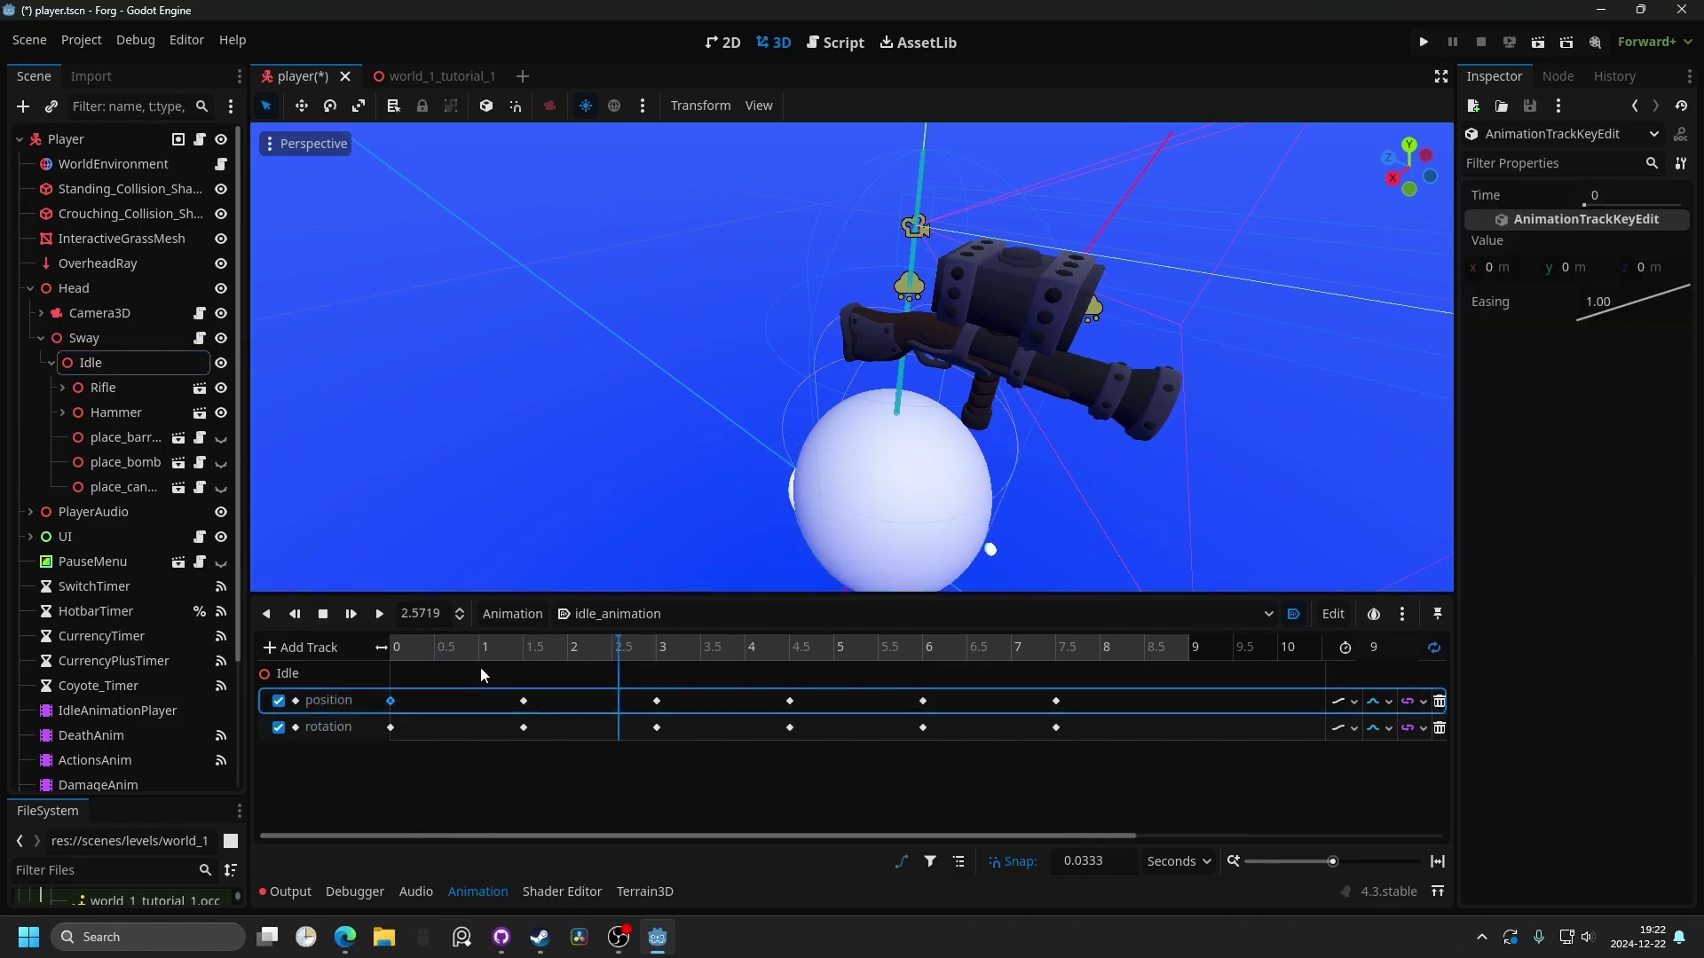
left_click(115, 362)
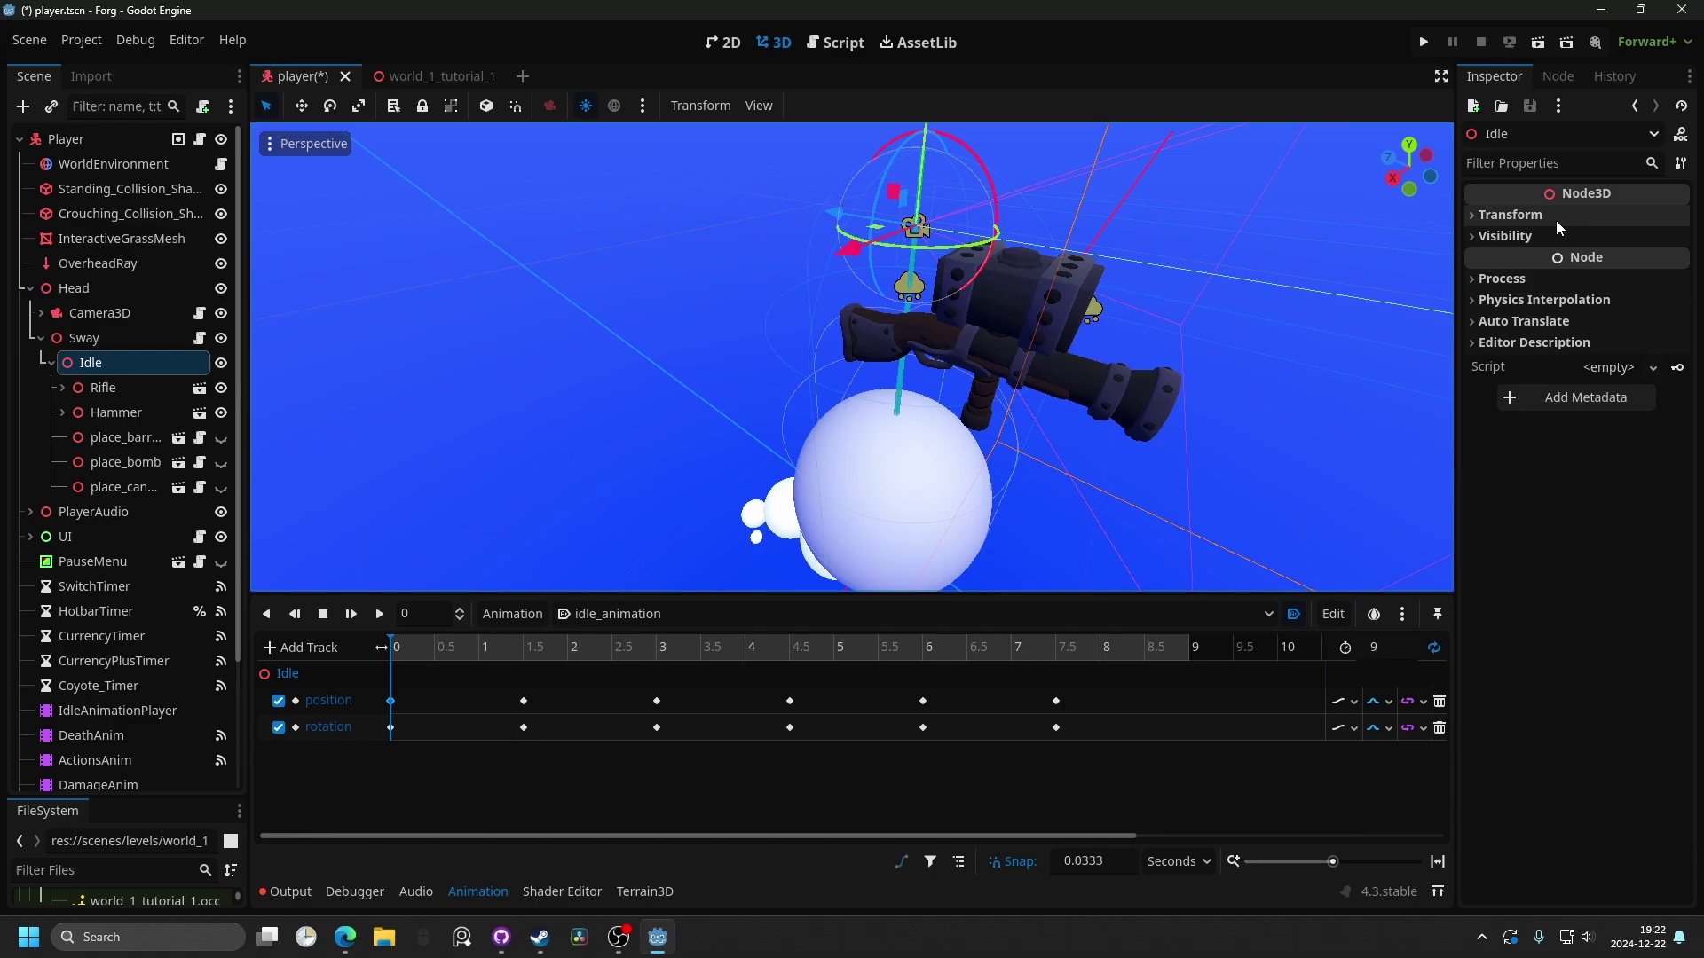
left_click(1556, 220)
left_click(482, 651)
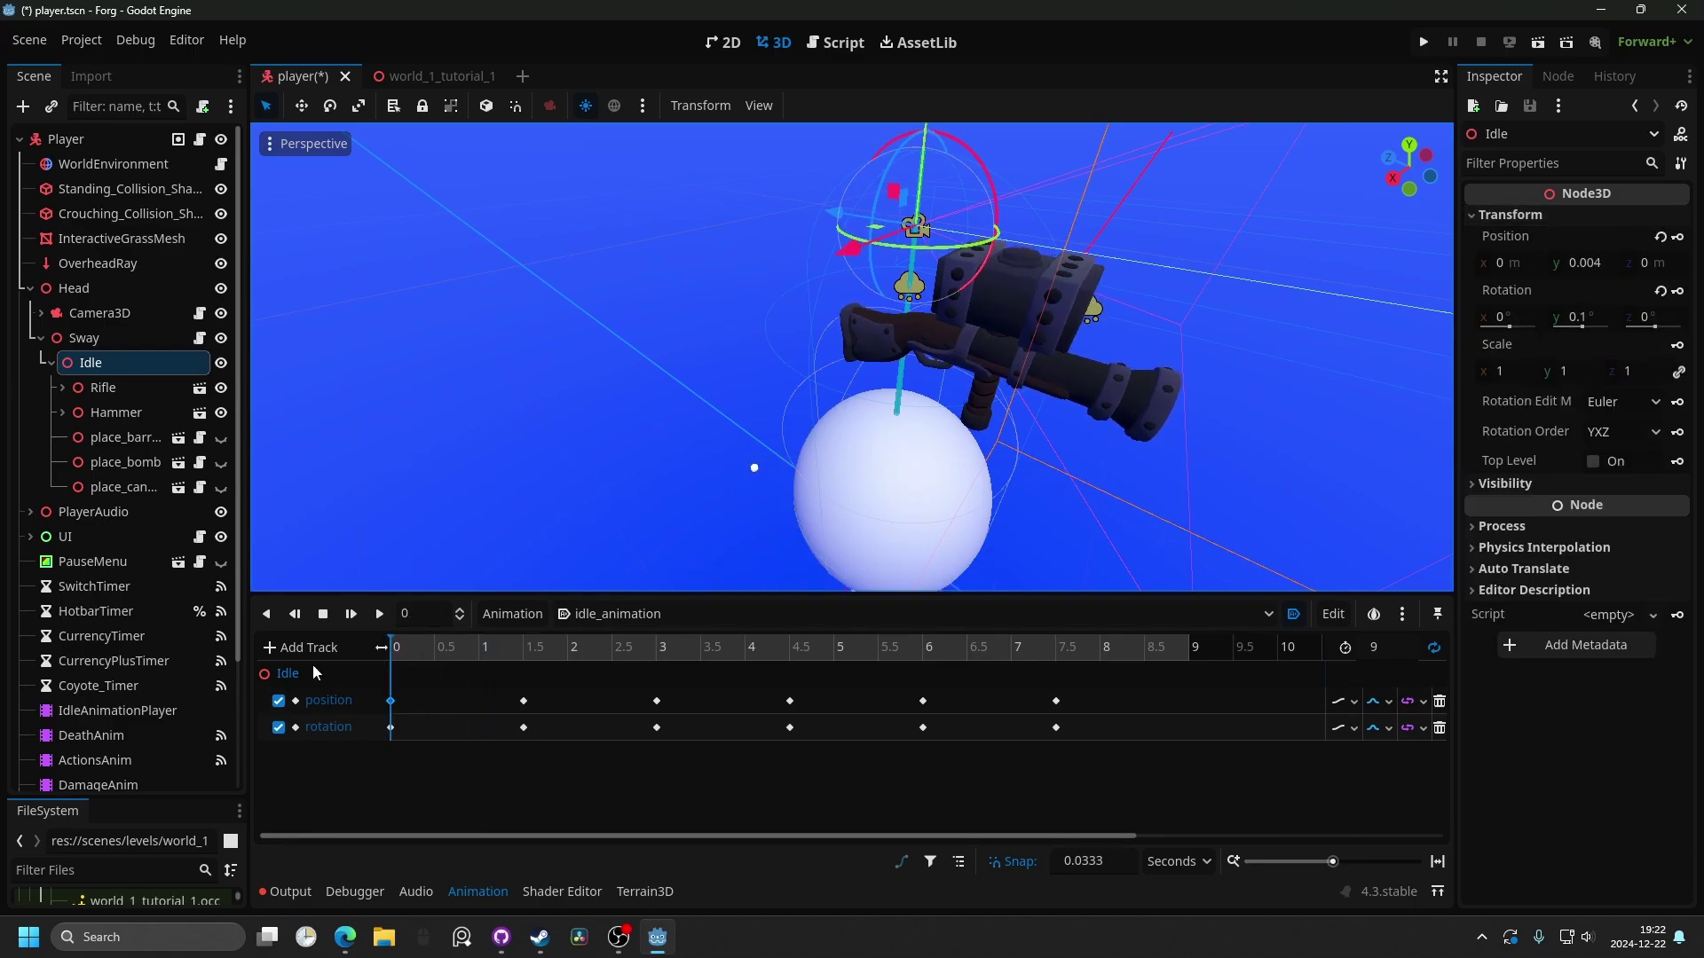
left_click(380, 614)
- Stop playback, turn on the Camera3D preview, rewind, and play idle_animation from 0 s
key("s")
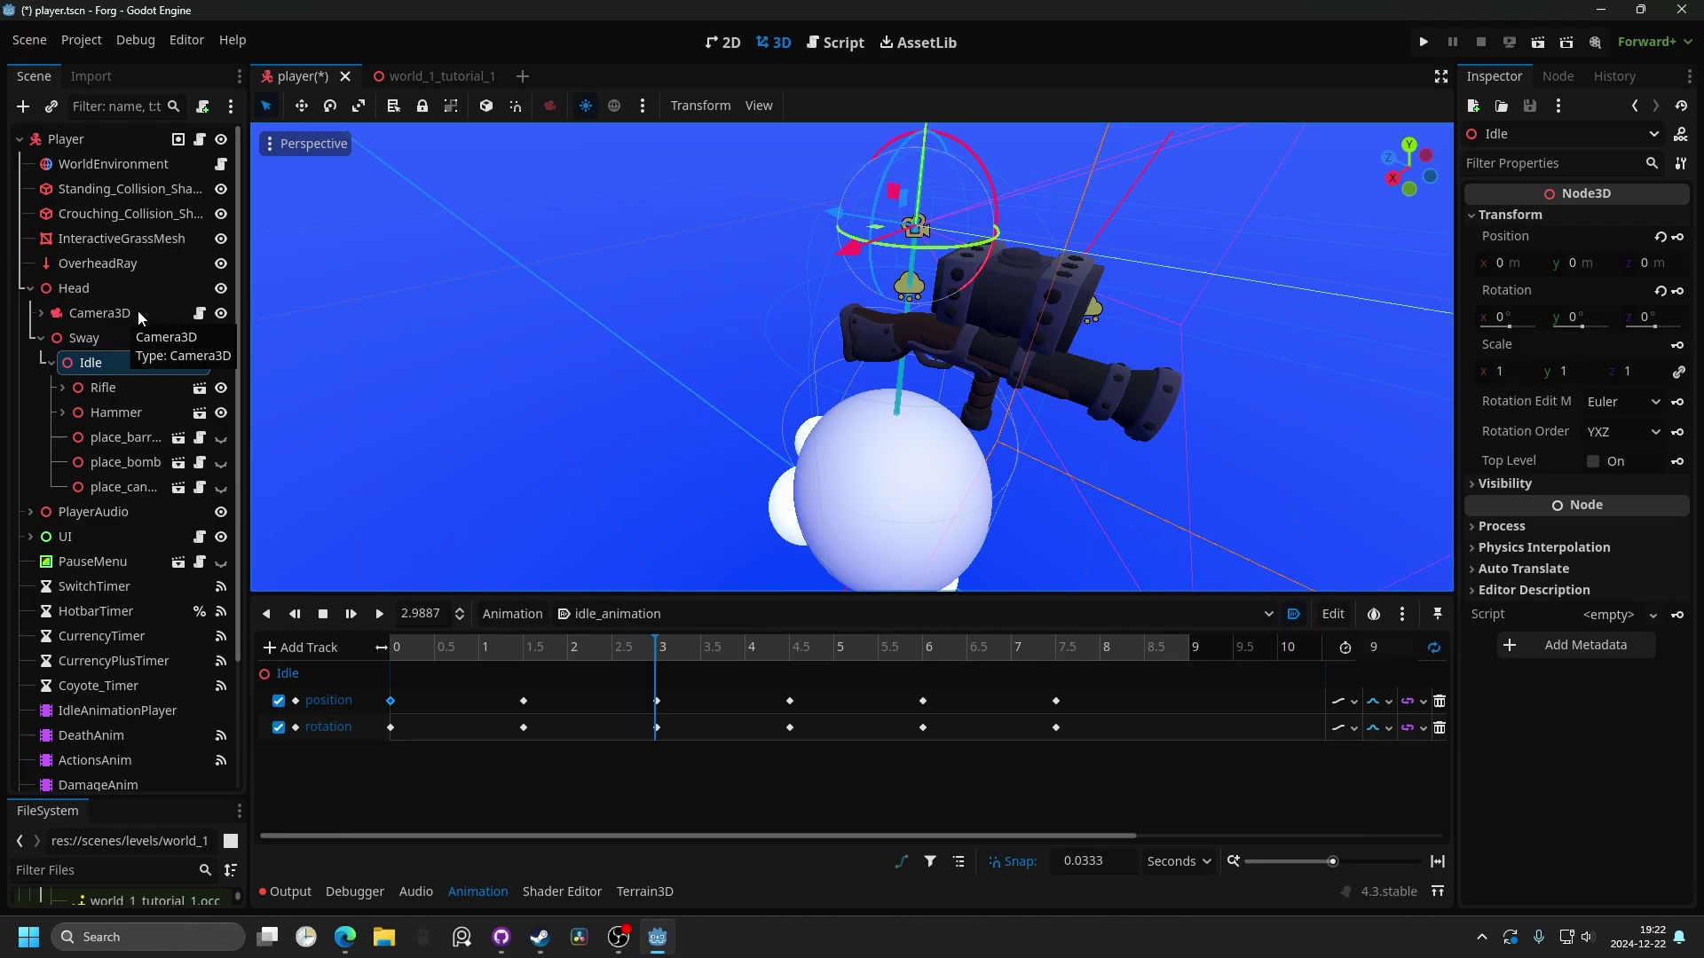
left_click(133, 313)
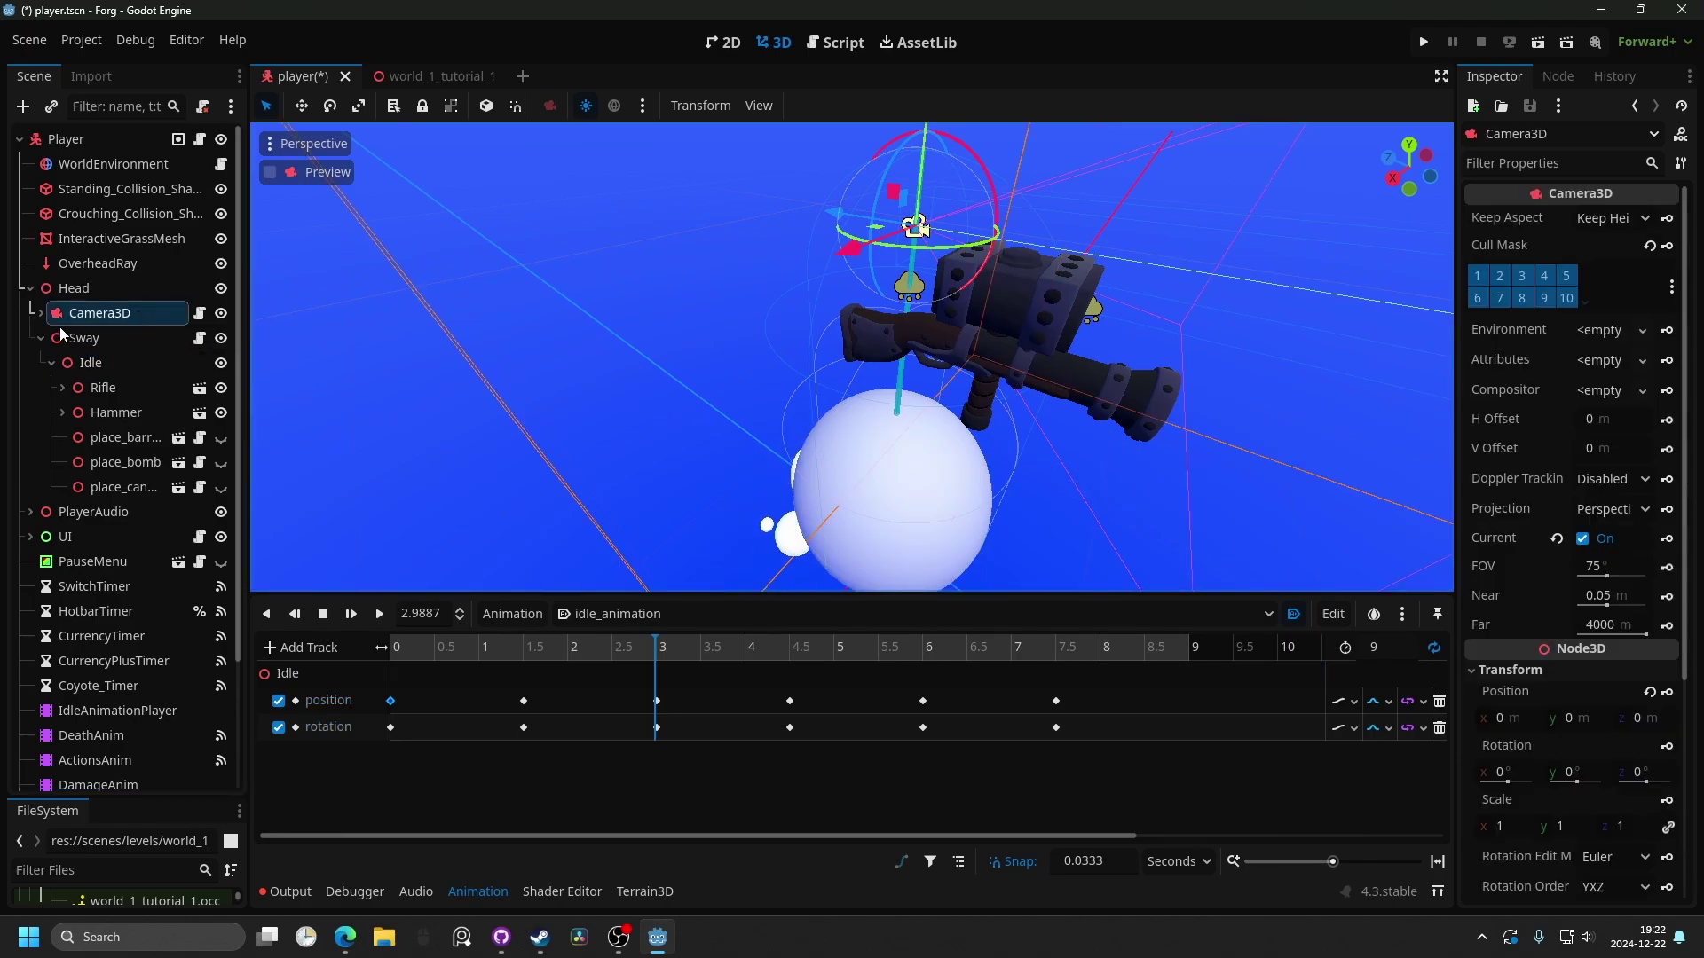
left_click(315, 175)
key("s")
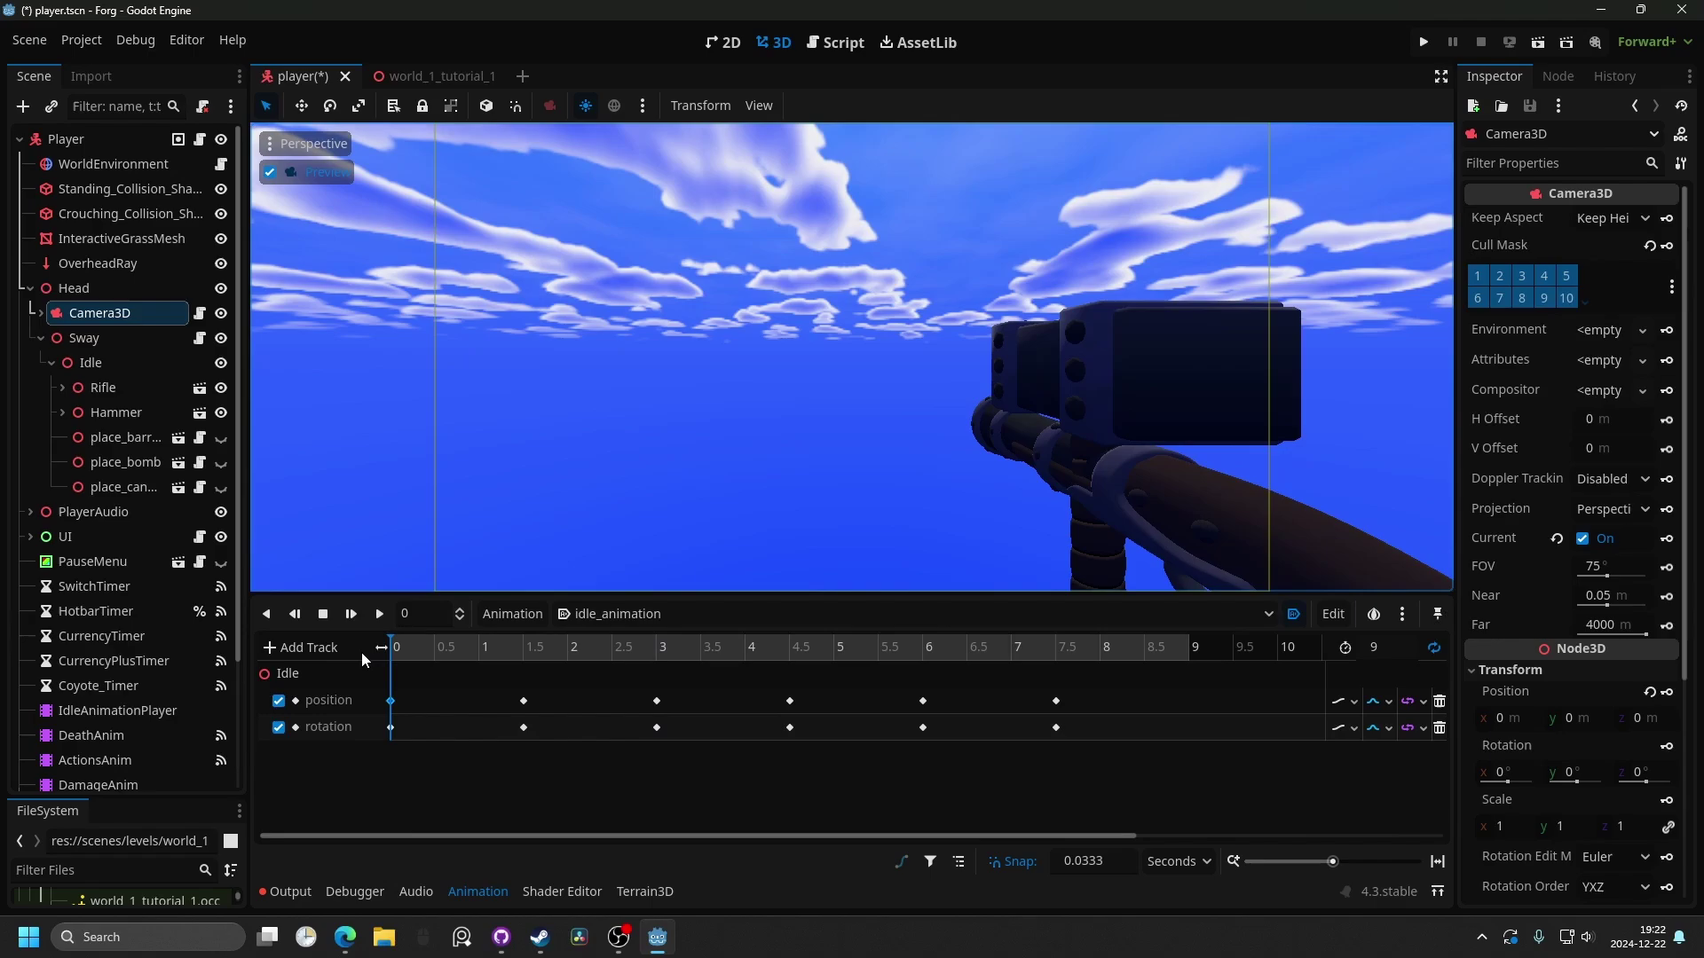
left_click(379, 614)
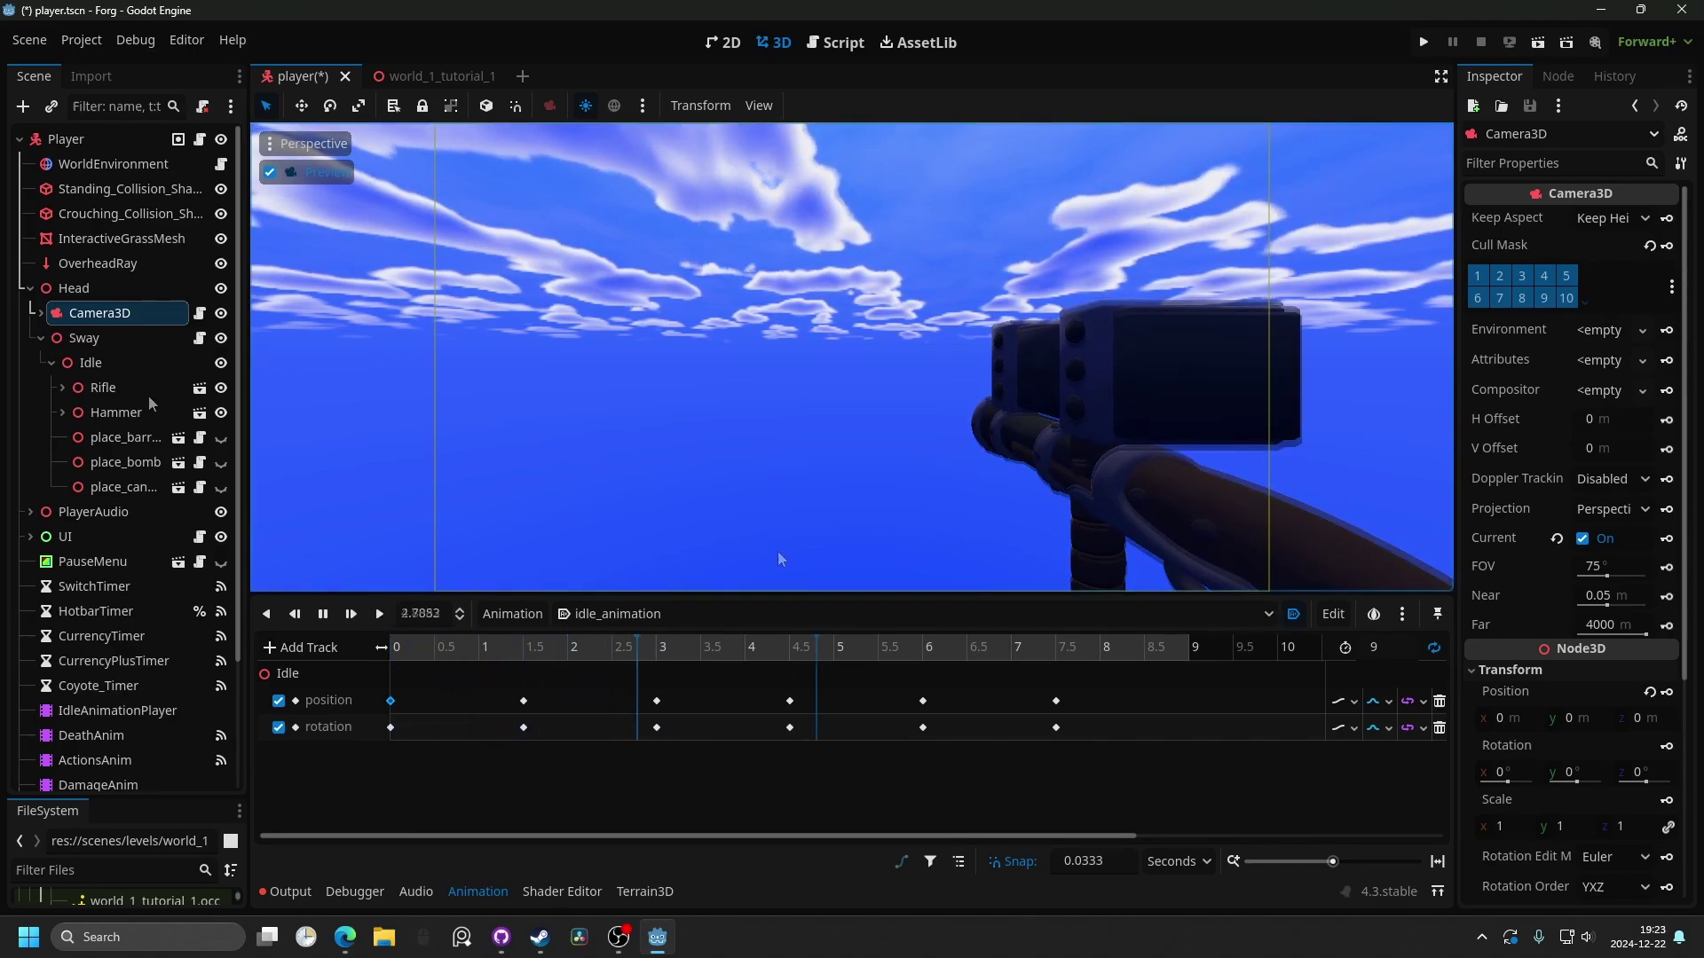
- Stop idle_animation and inspect the position and rotation keys at 0 s
left_click(391, 705)
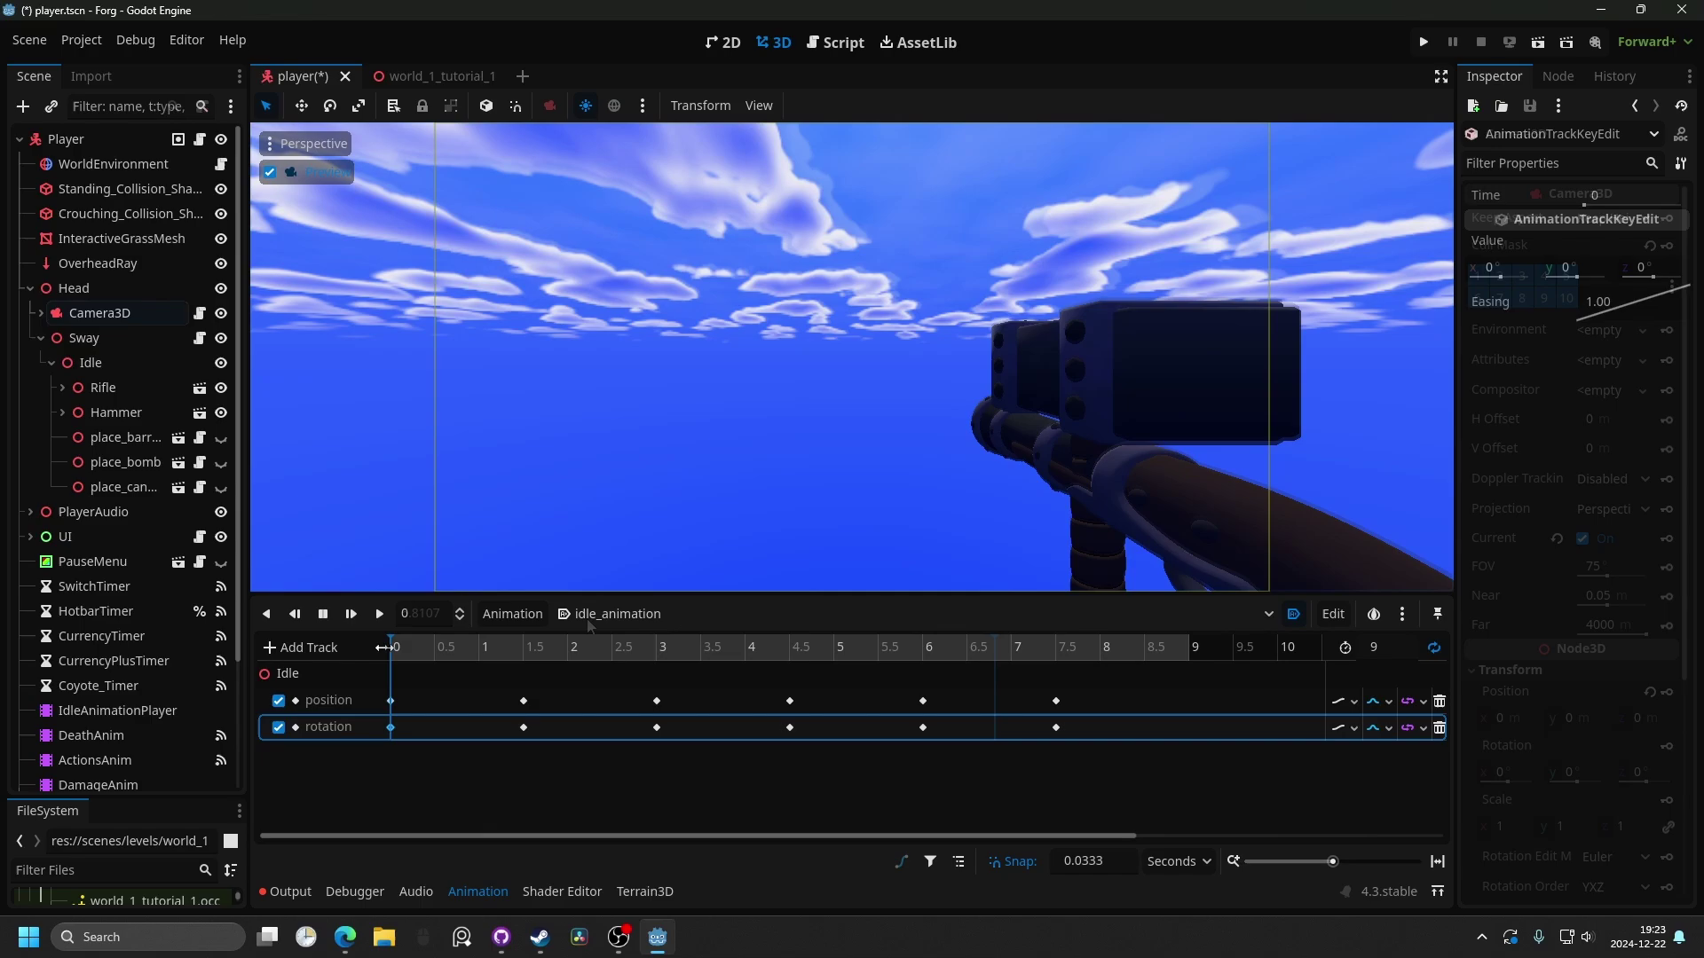
left_click(391, 702)
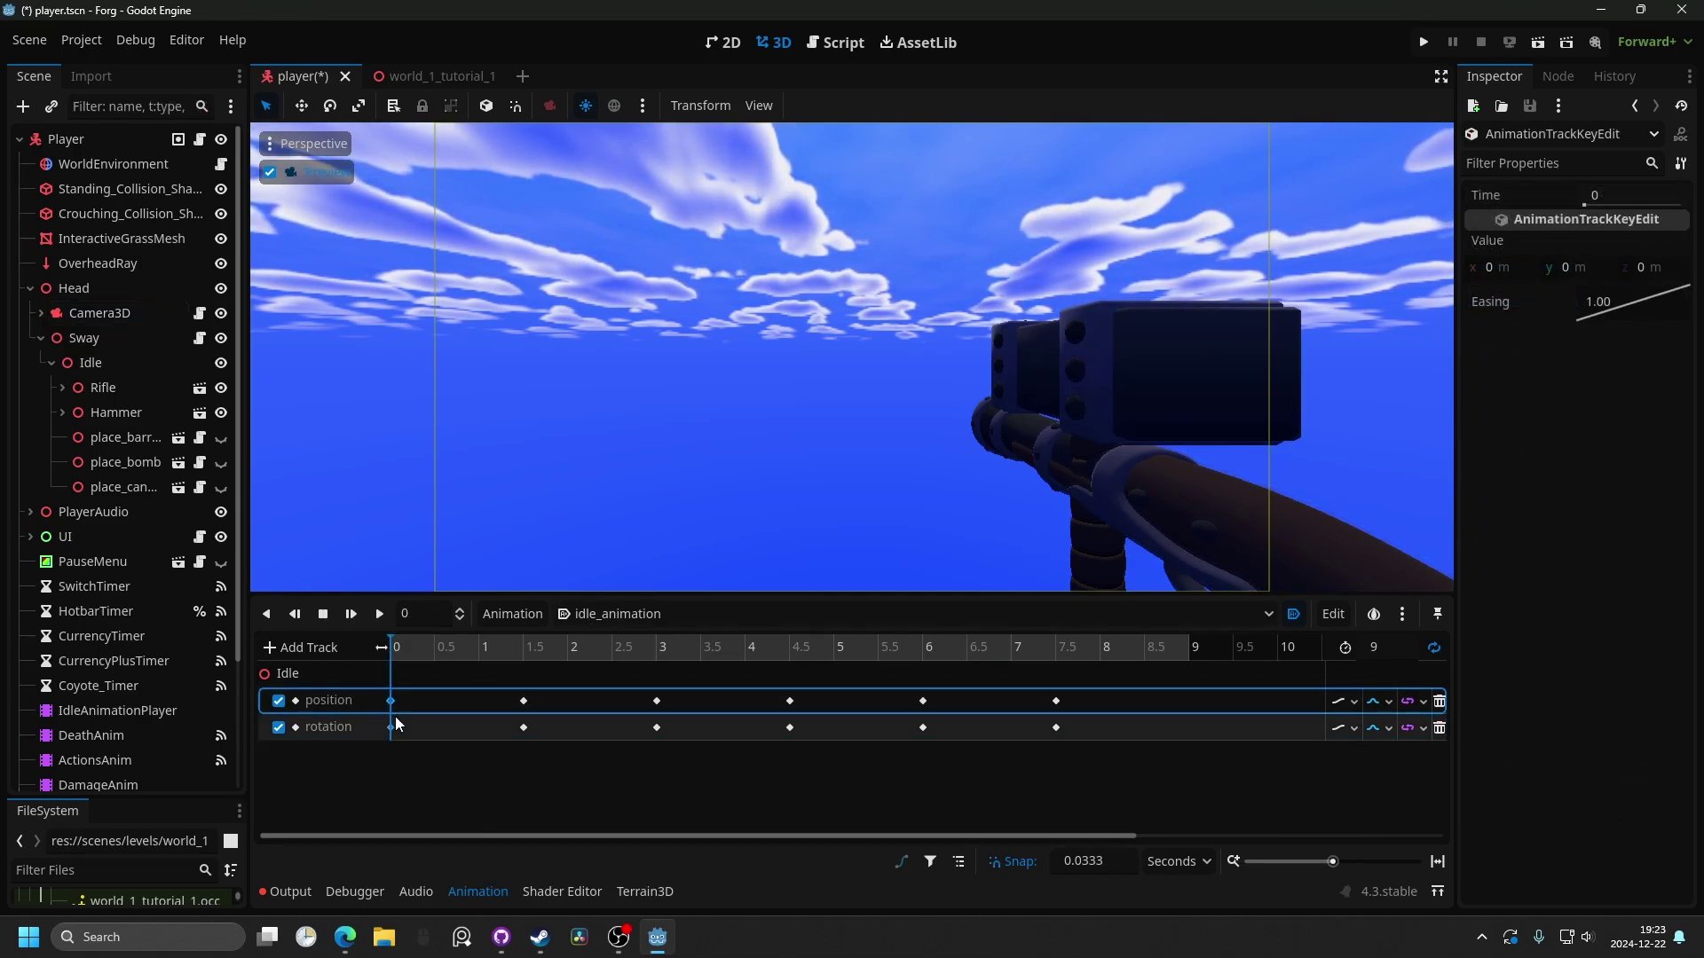
left_click(394, 719)
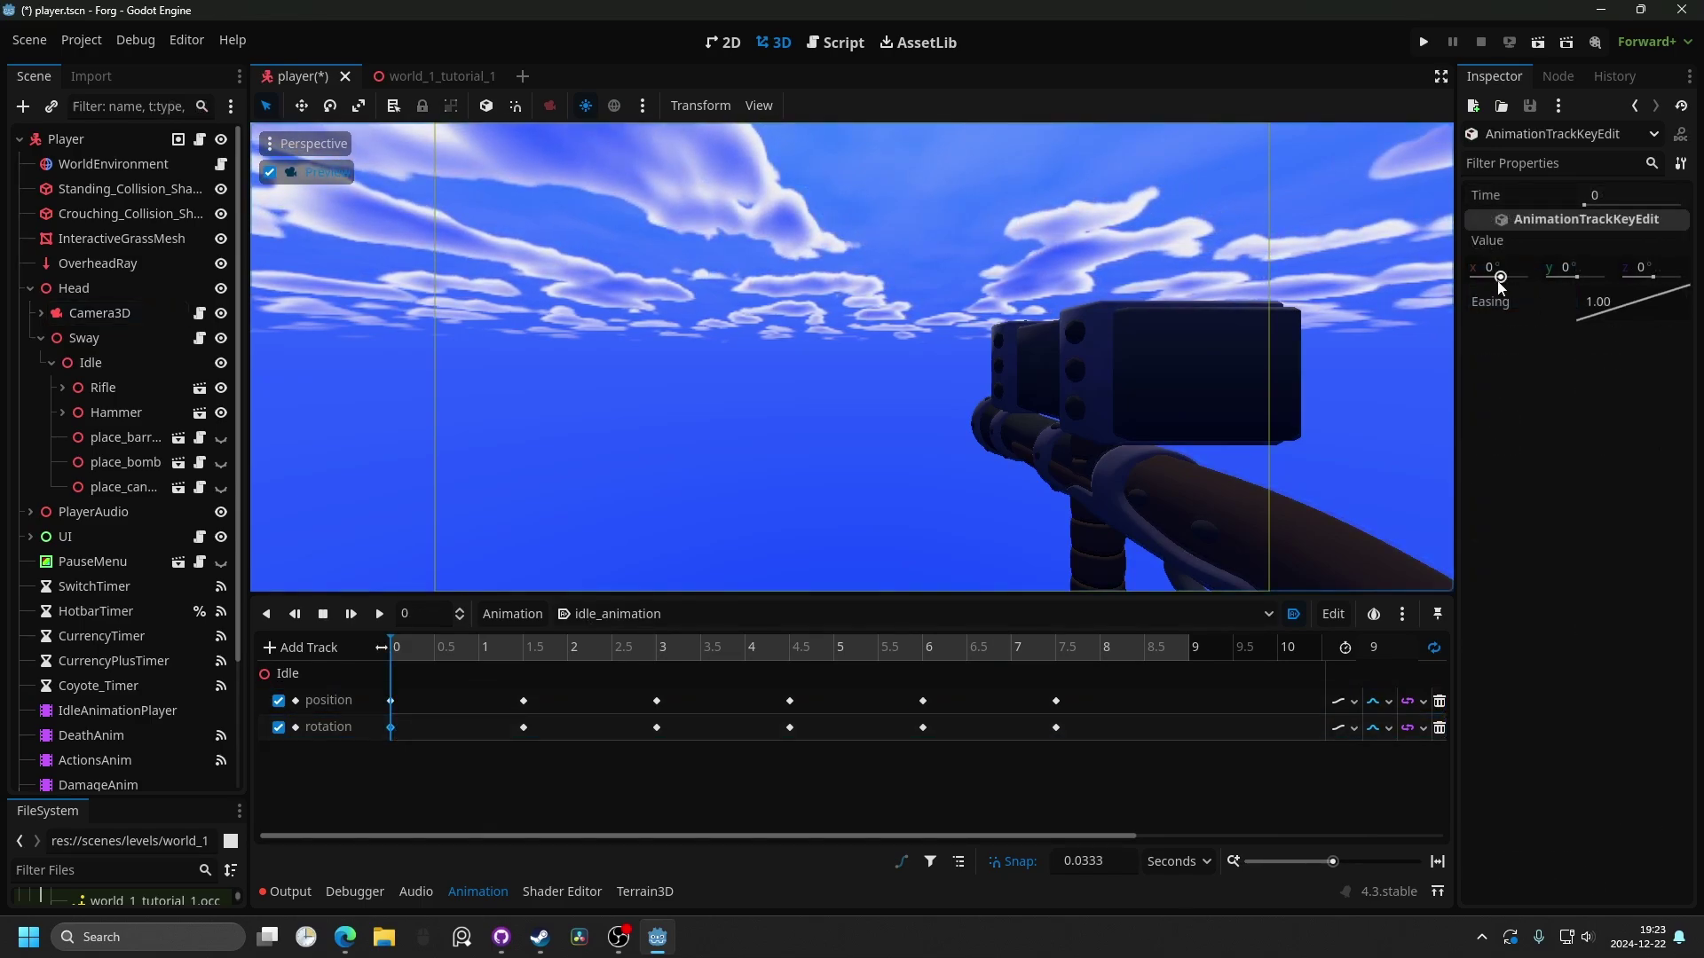
- Select the Idle node and move the playhead to about 1.5 s
left_click(132, 361)
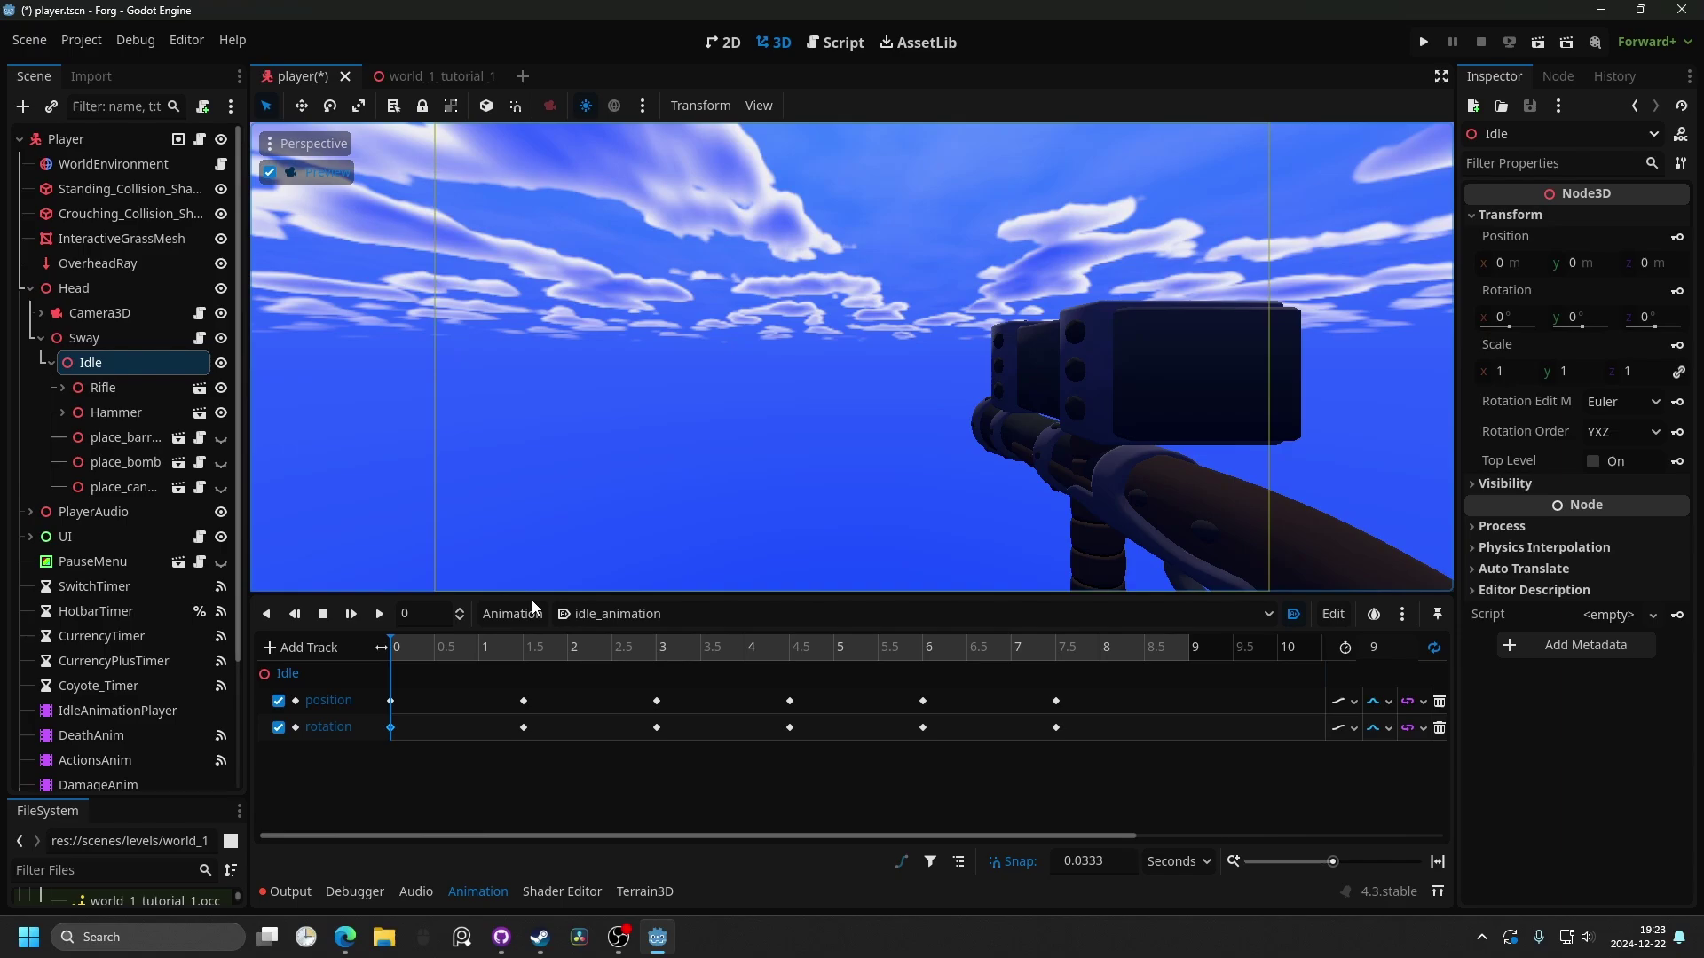
left_click(514, 648)
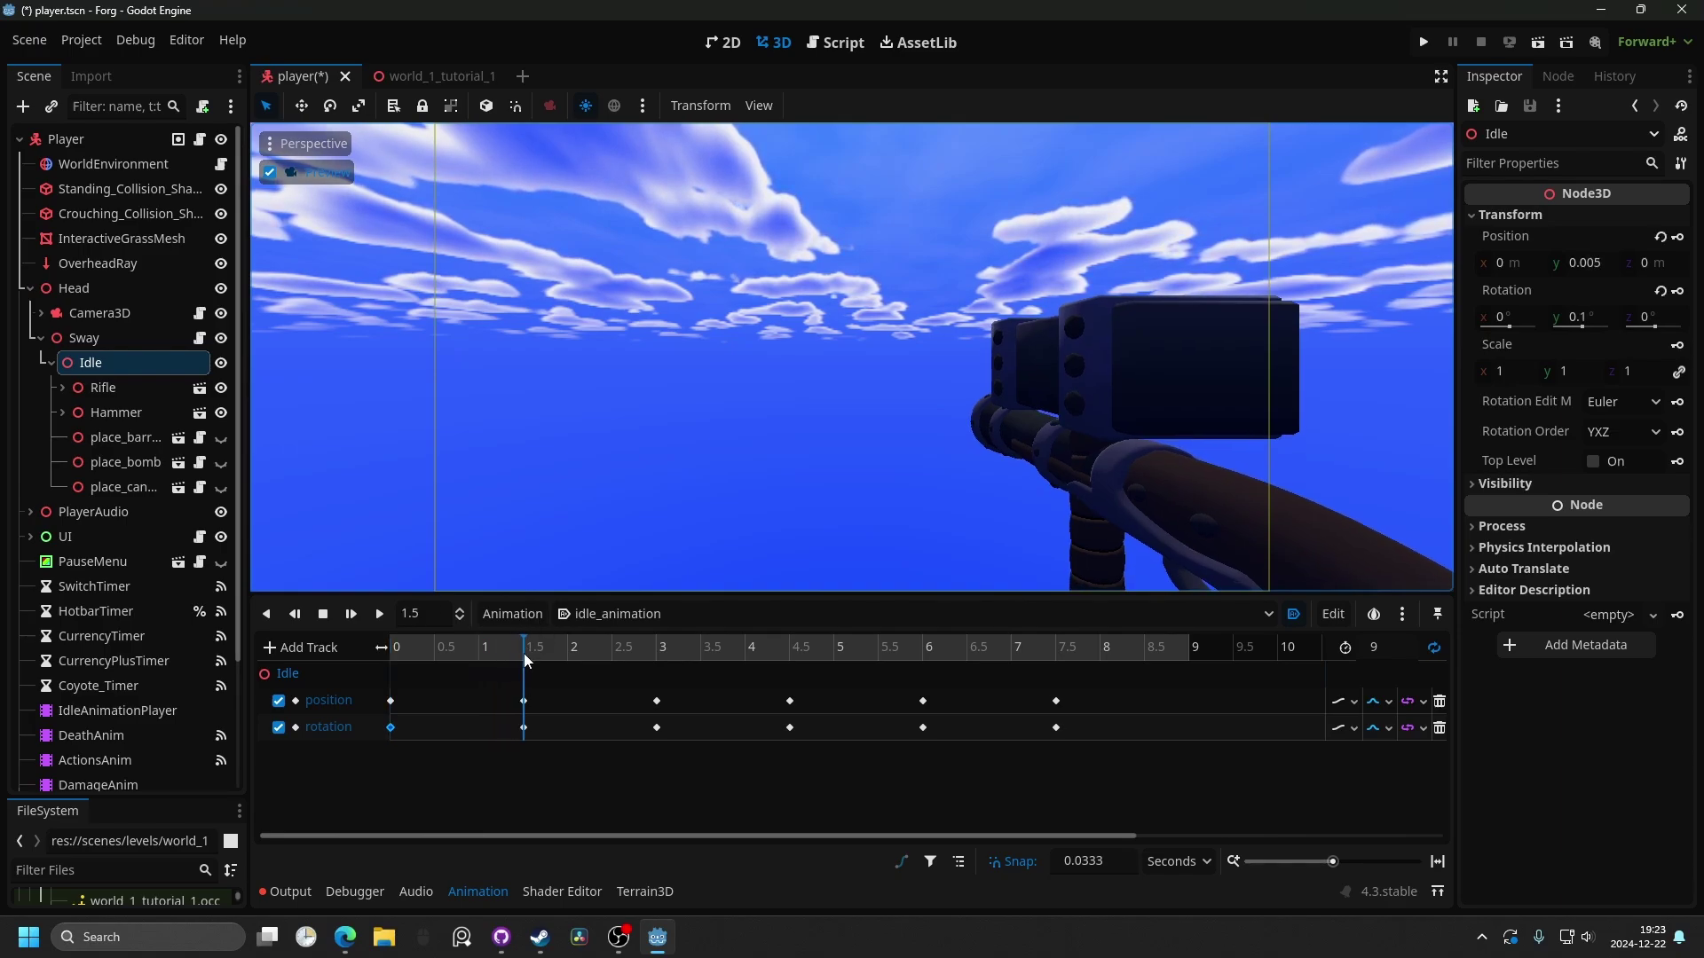
left_click_drag(524, 653, 481, 651)
- Set the timeline snap to 0.5 s and place the playhead exactly at 1.5 s
left_click(1118, 862)
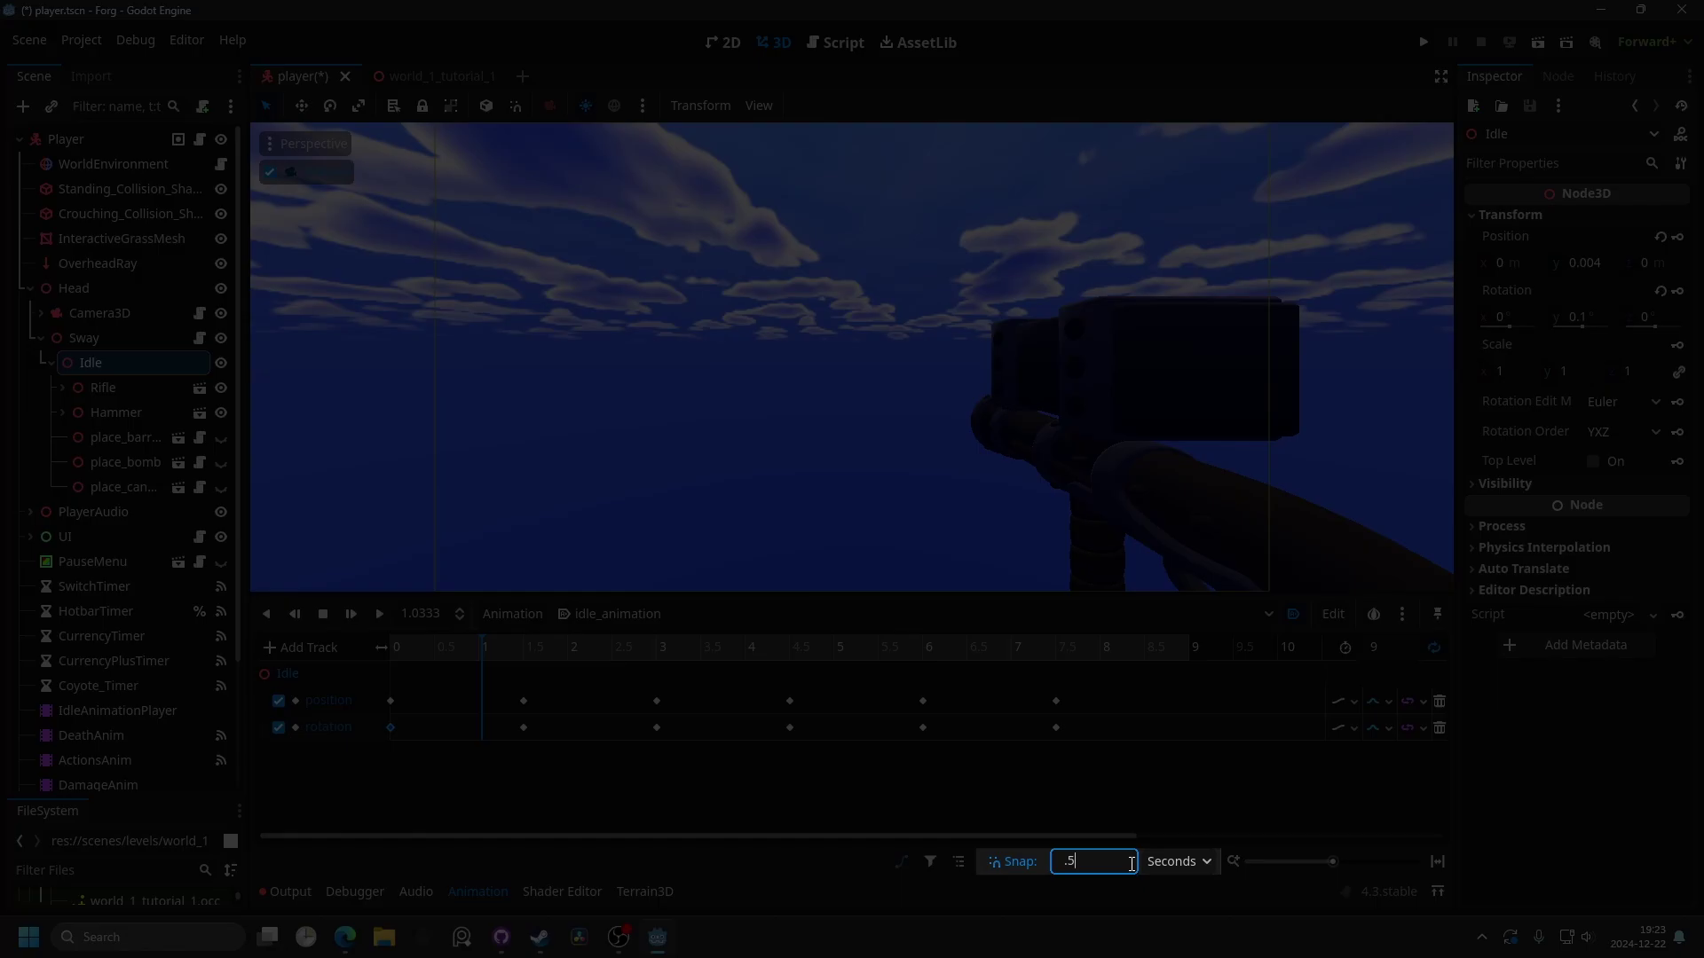
key("Return")
left_click_drag(434, 652, 514, 657)
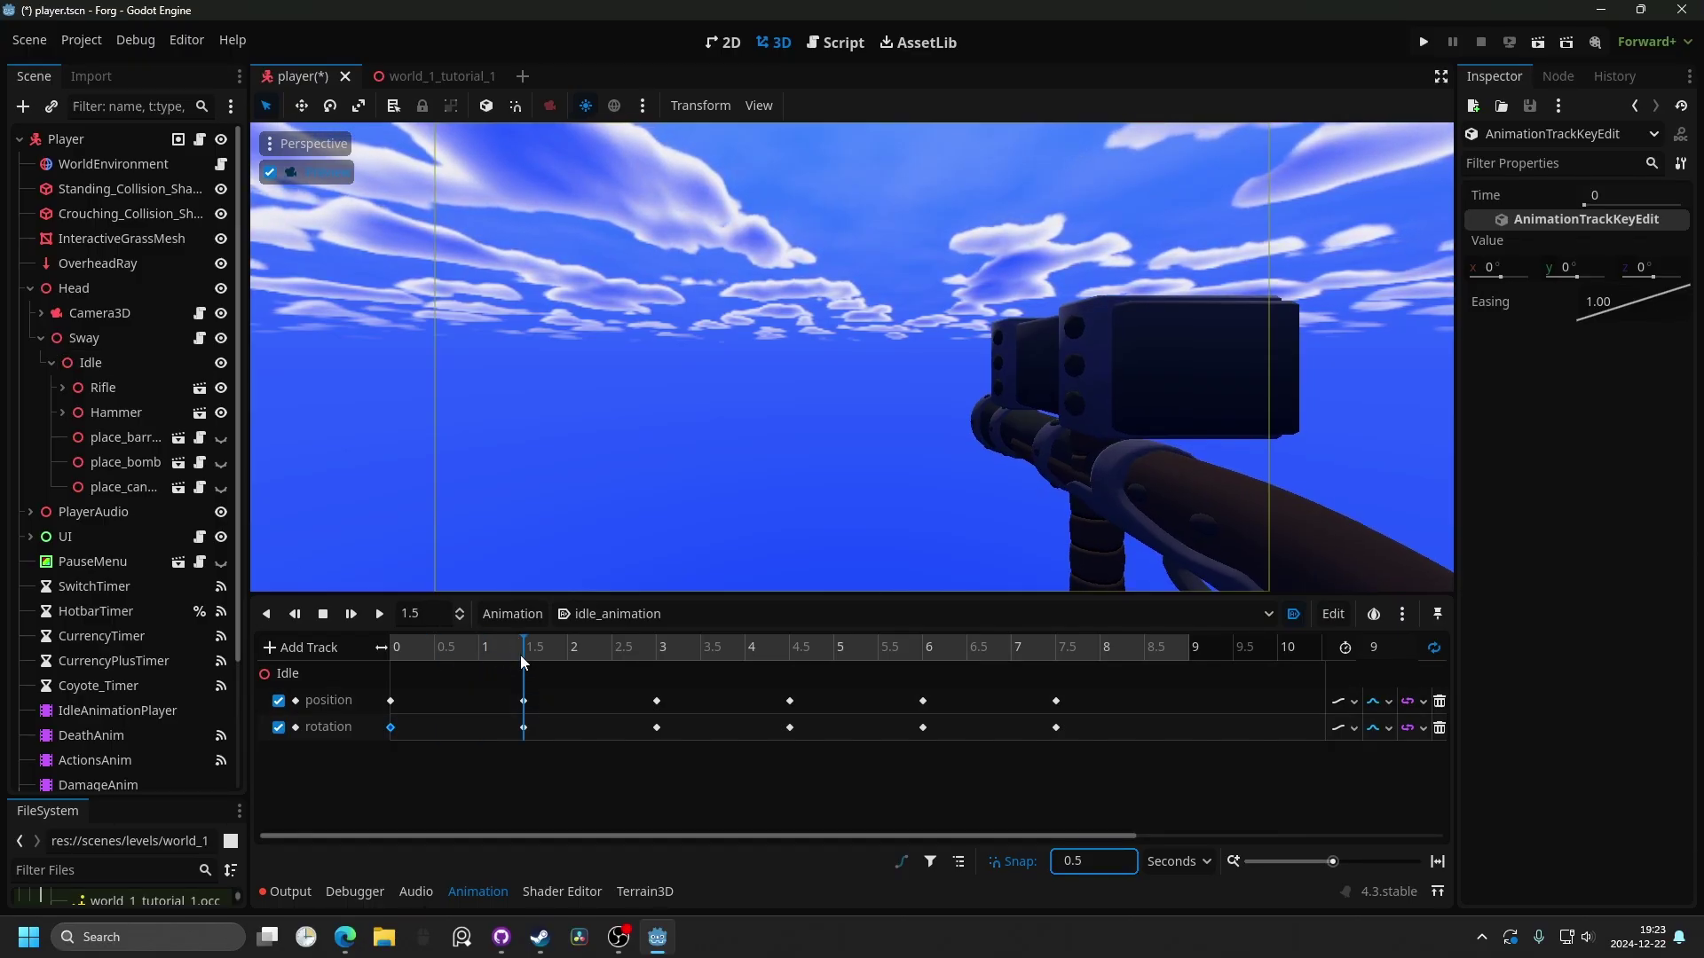
- Check the 1.5 s keys (position y 0.005, rotation y 0.1°), then reselect the Idle node
left_click(524, 701)
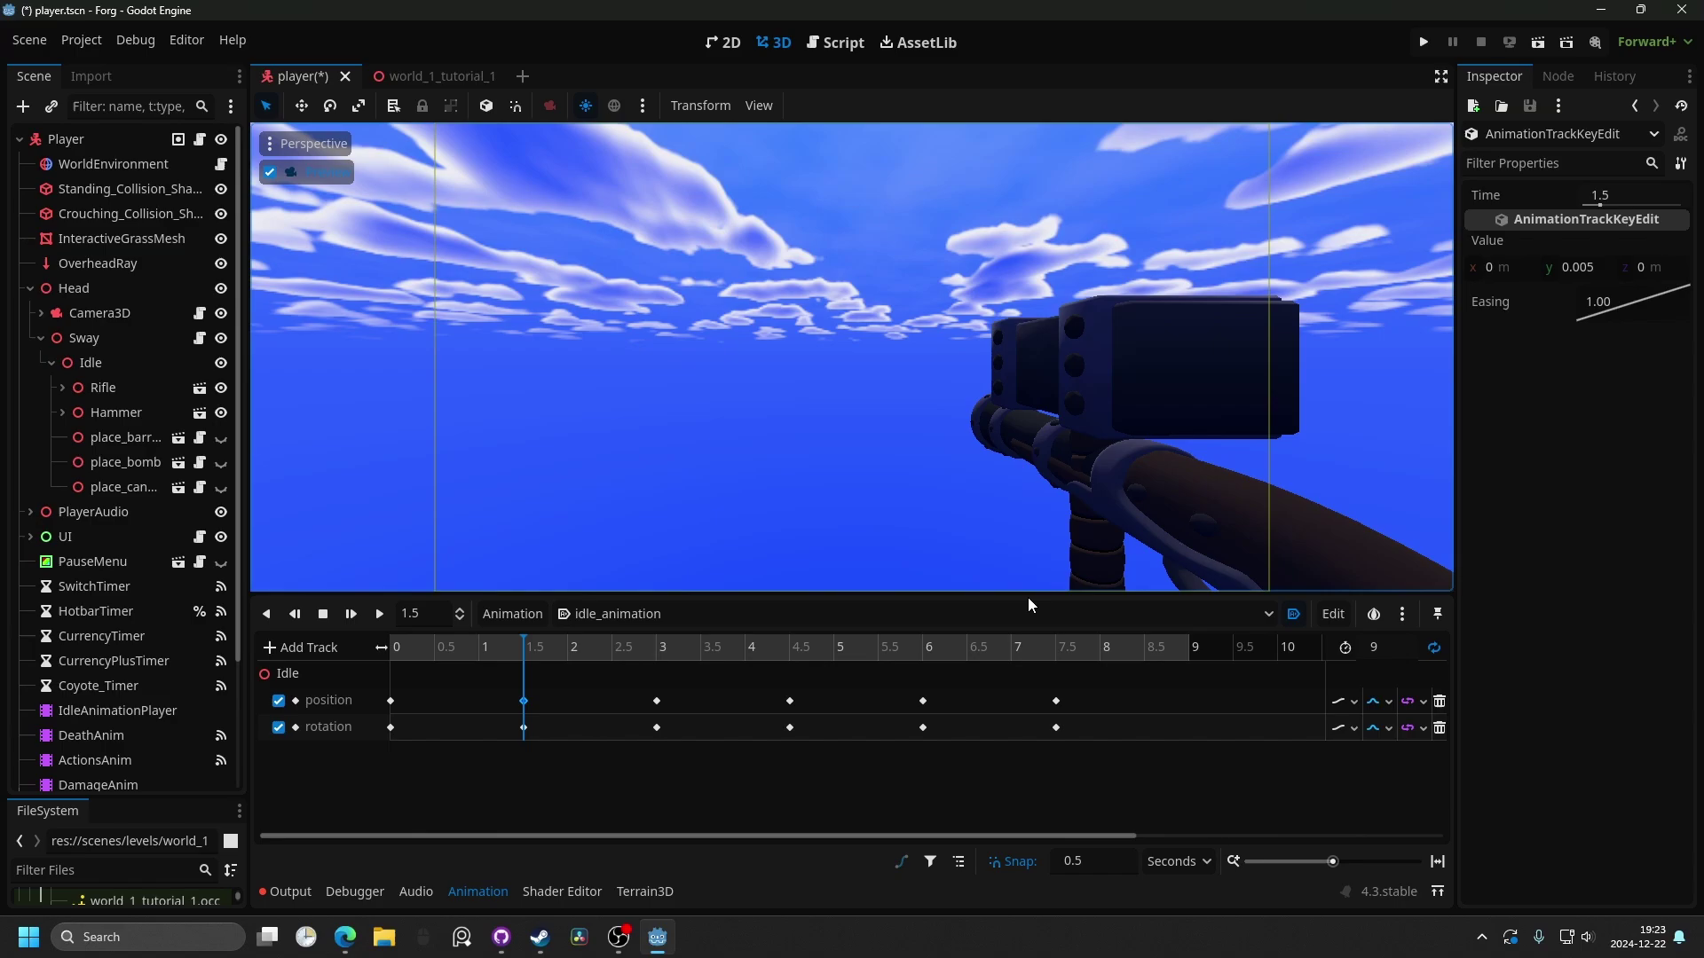
mouse_move(1590, 271)
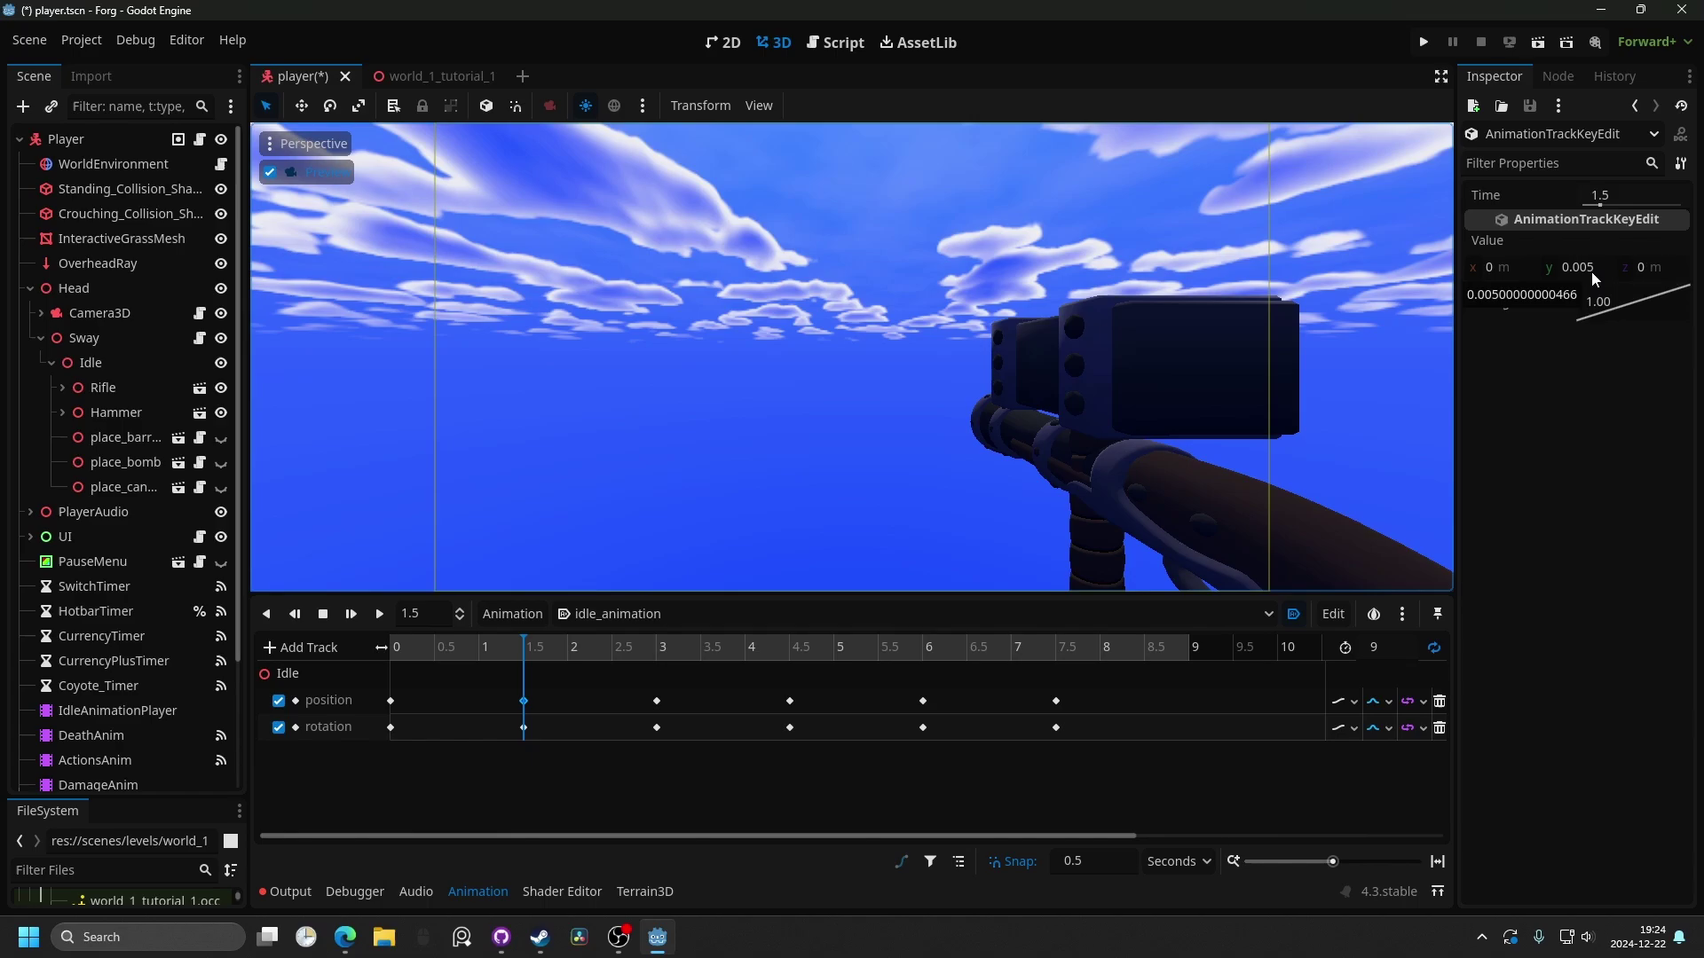
left_click(524, 727)
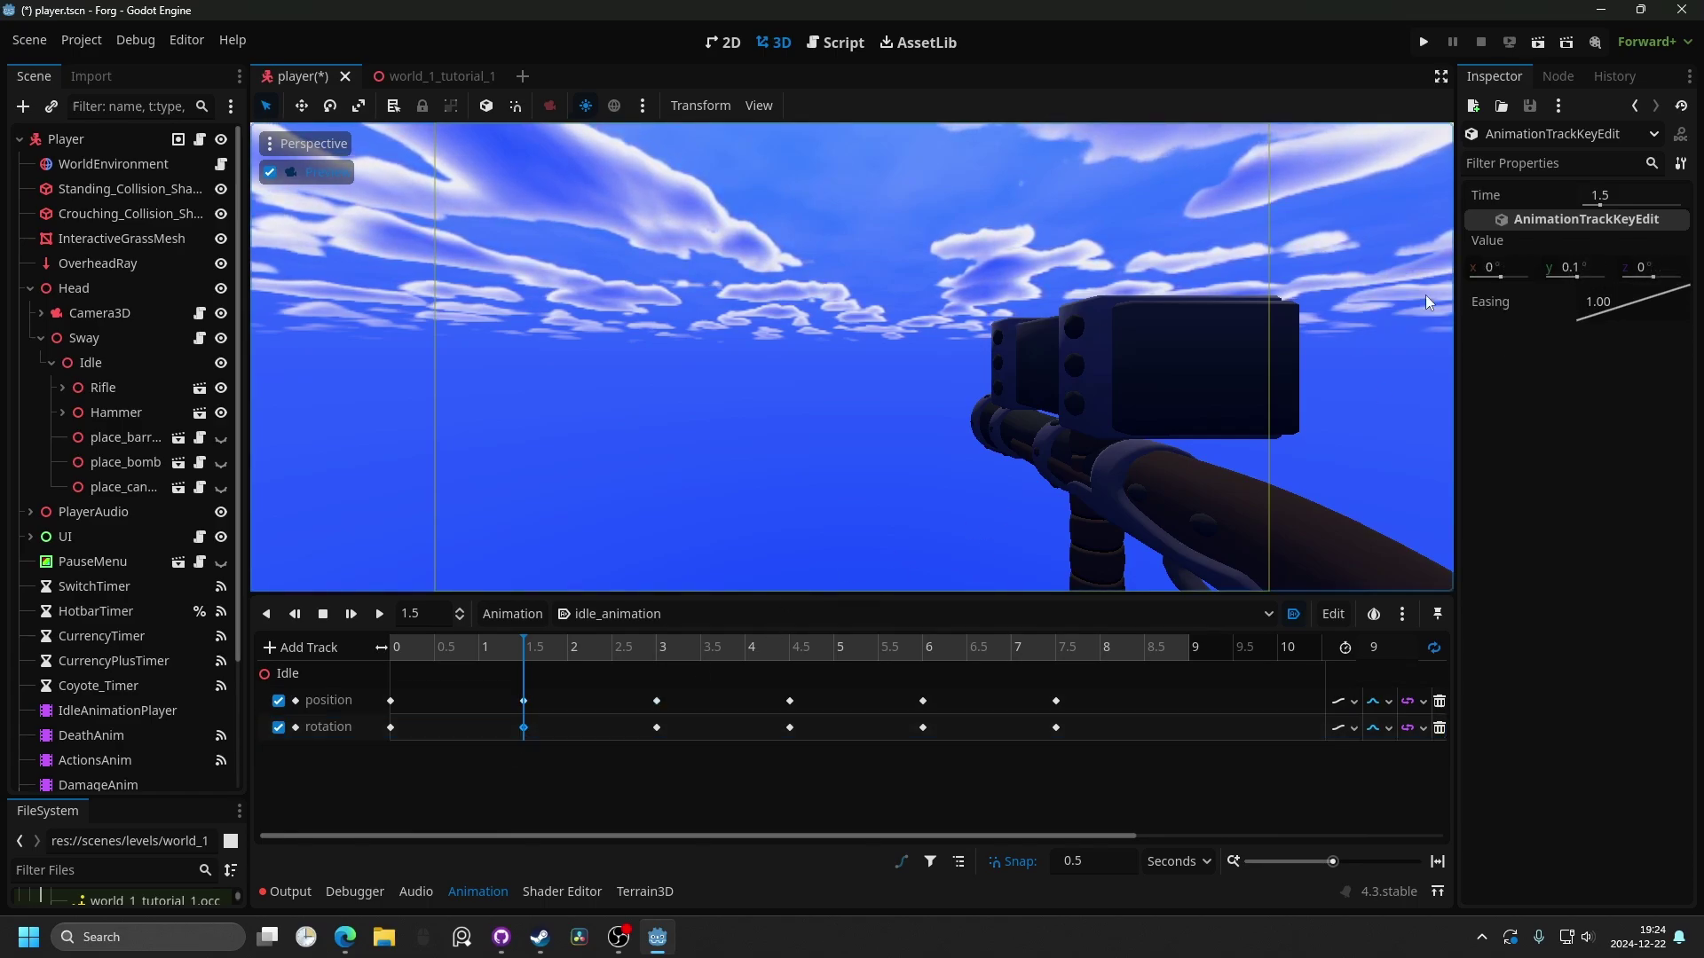
left_click(90, 363)
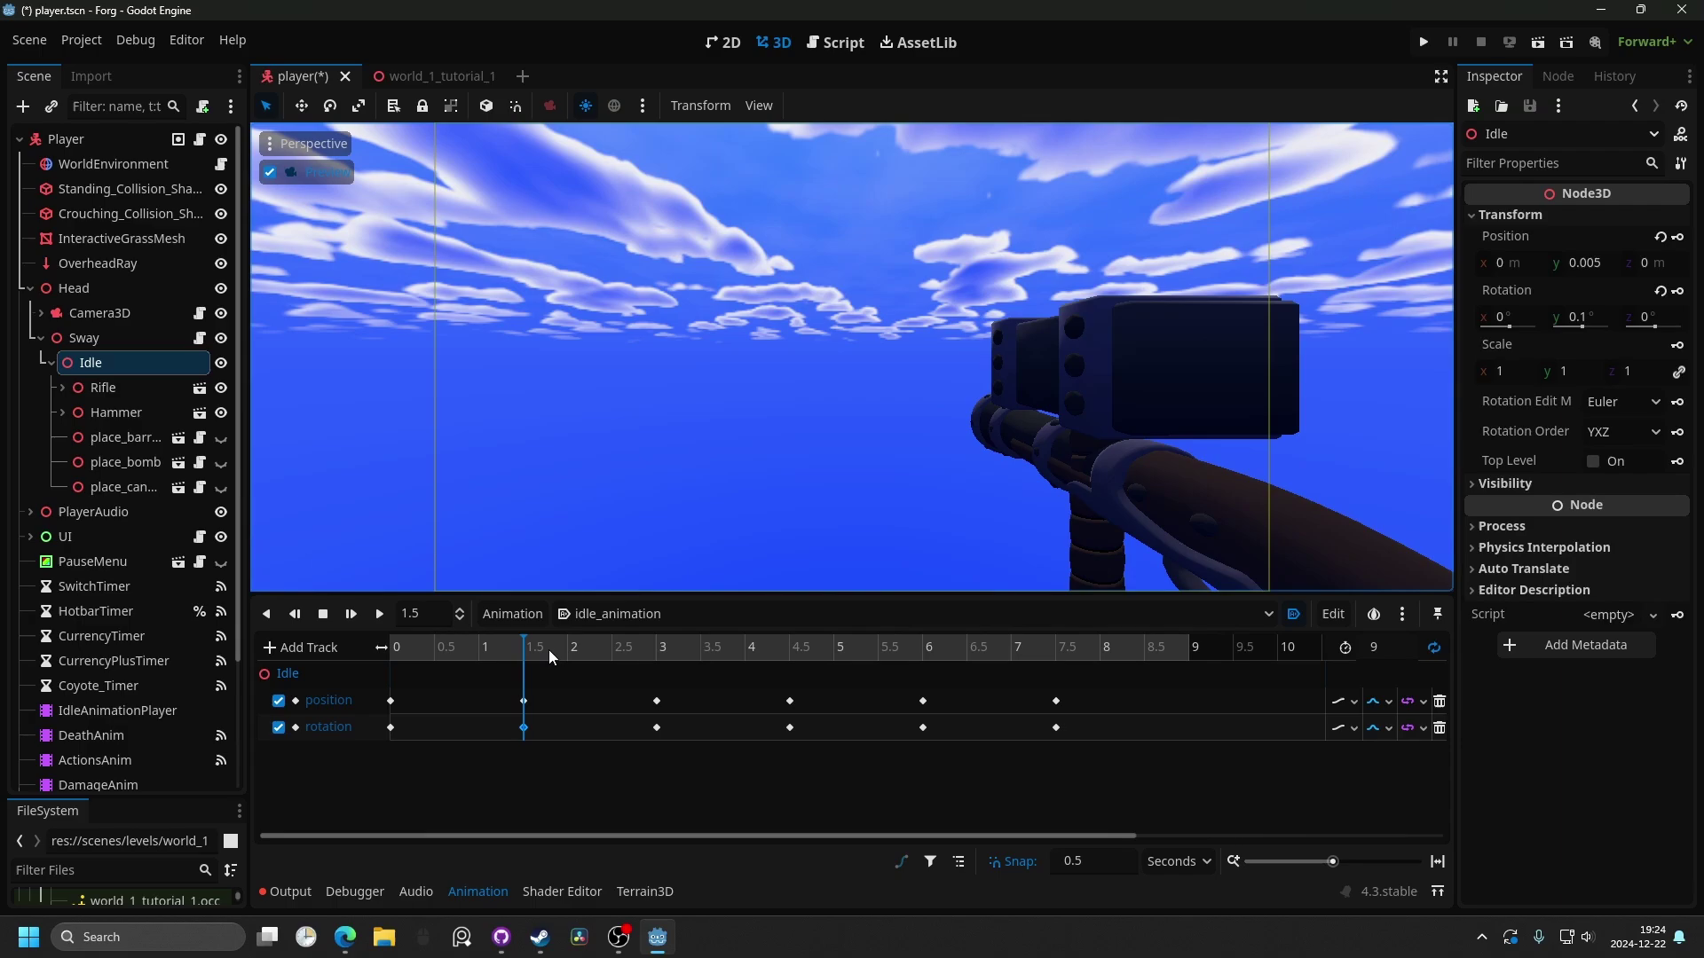
- Pose Idle at position y 0.2 m, rotation y 13.6°, scale 1.16, and key its scale
left_click(110, 364)
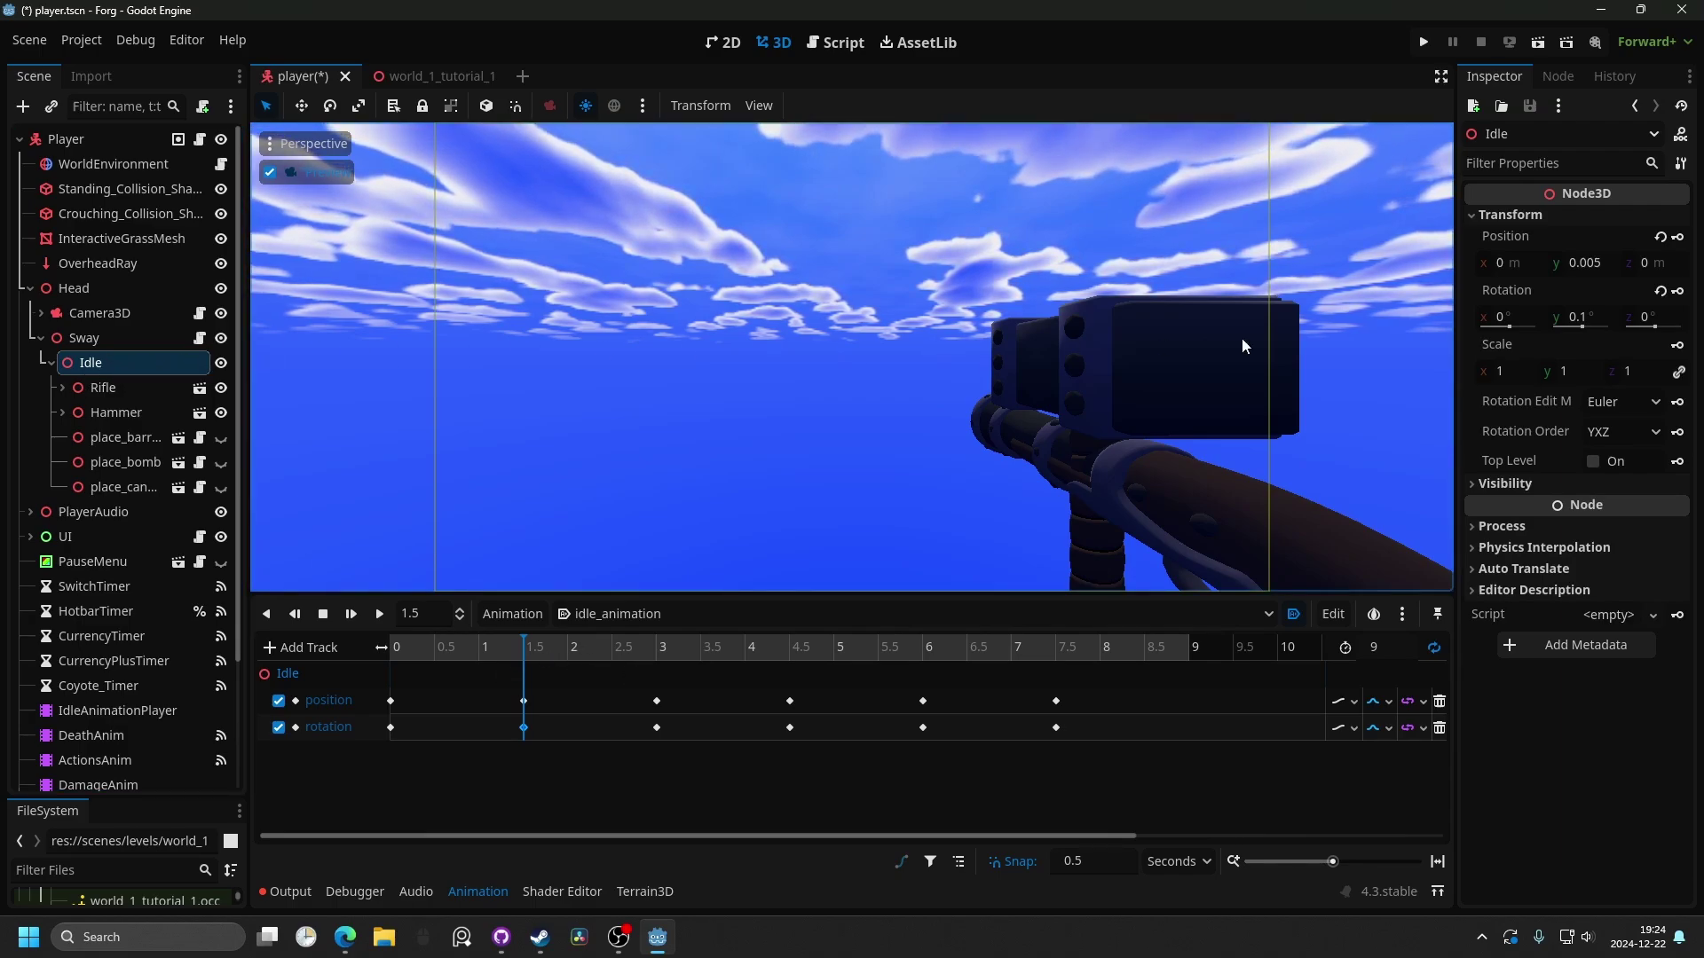
left_click_drag(1593, 266, 1664, 266)
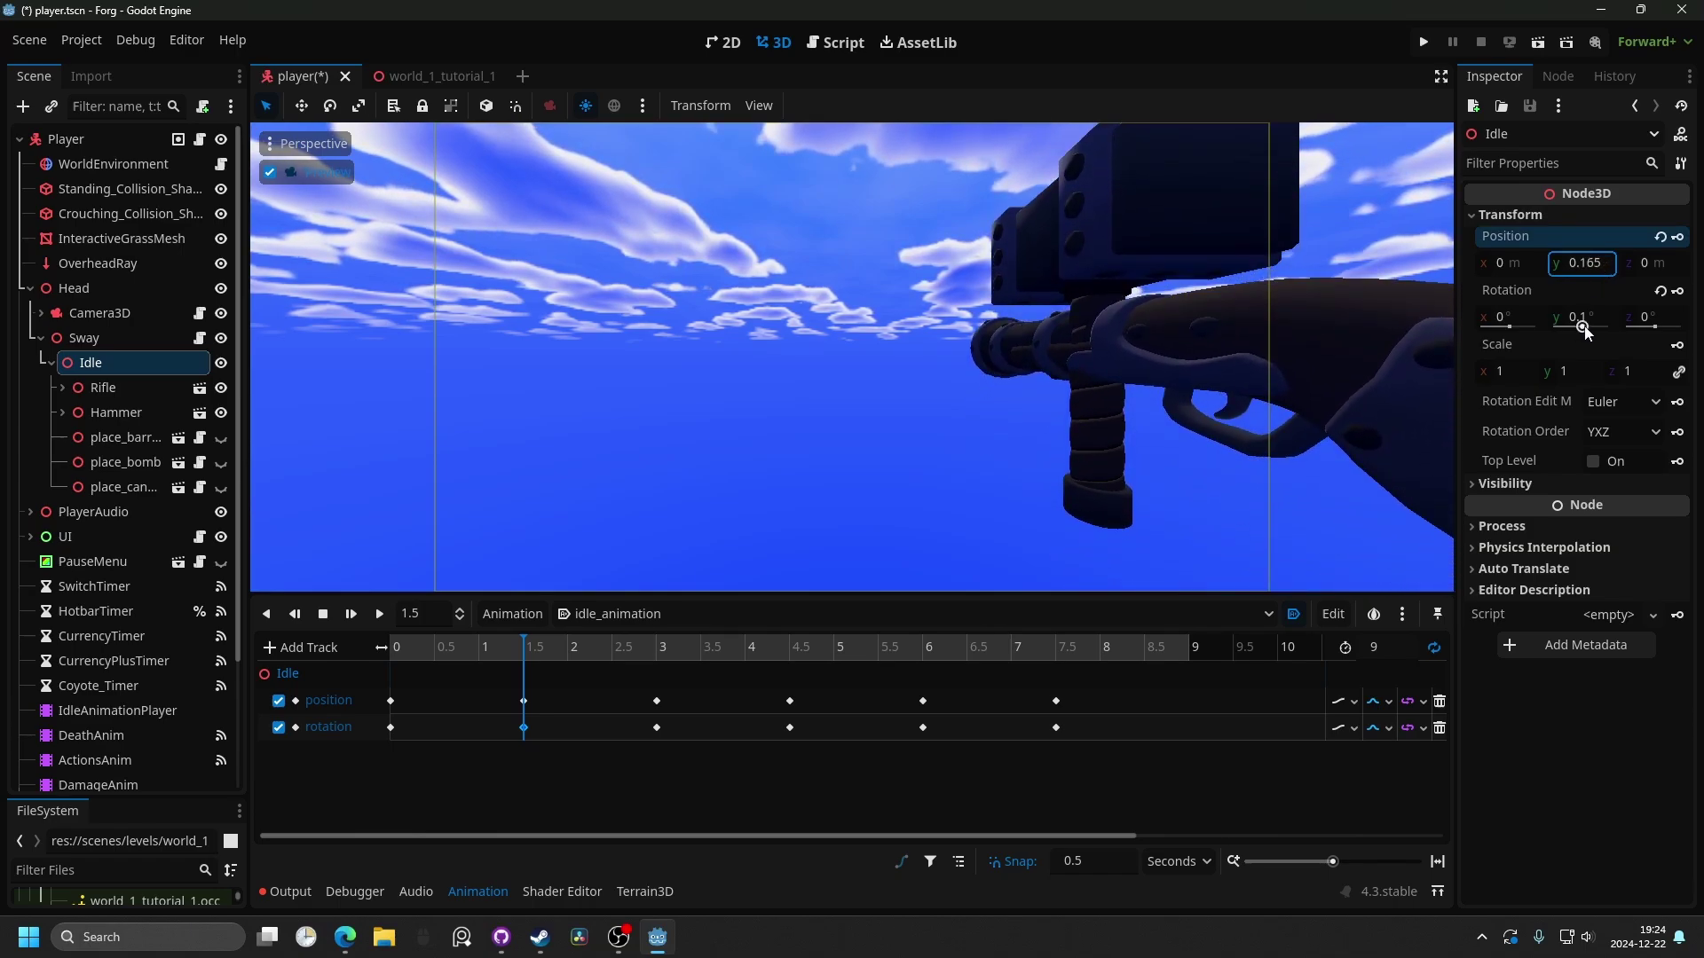
left_click_drag(1585, 331, 1585, 328)
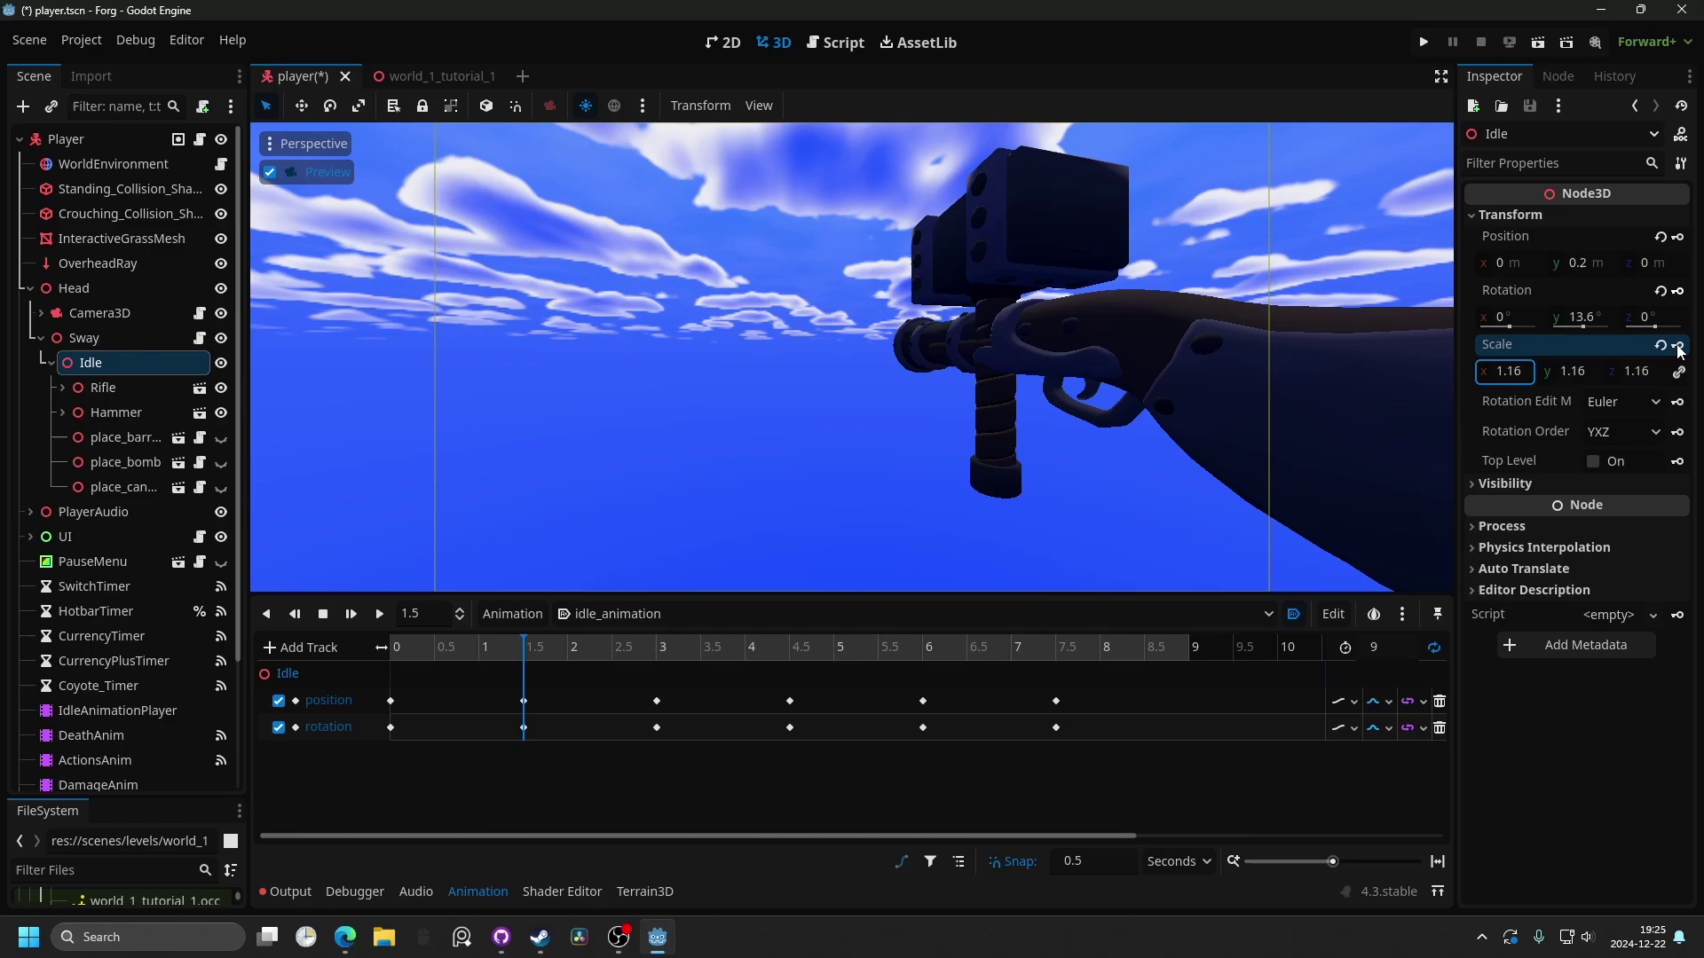
left_click(1677, 346)
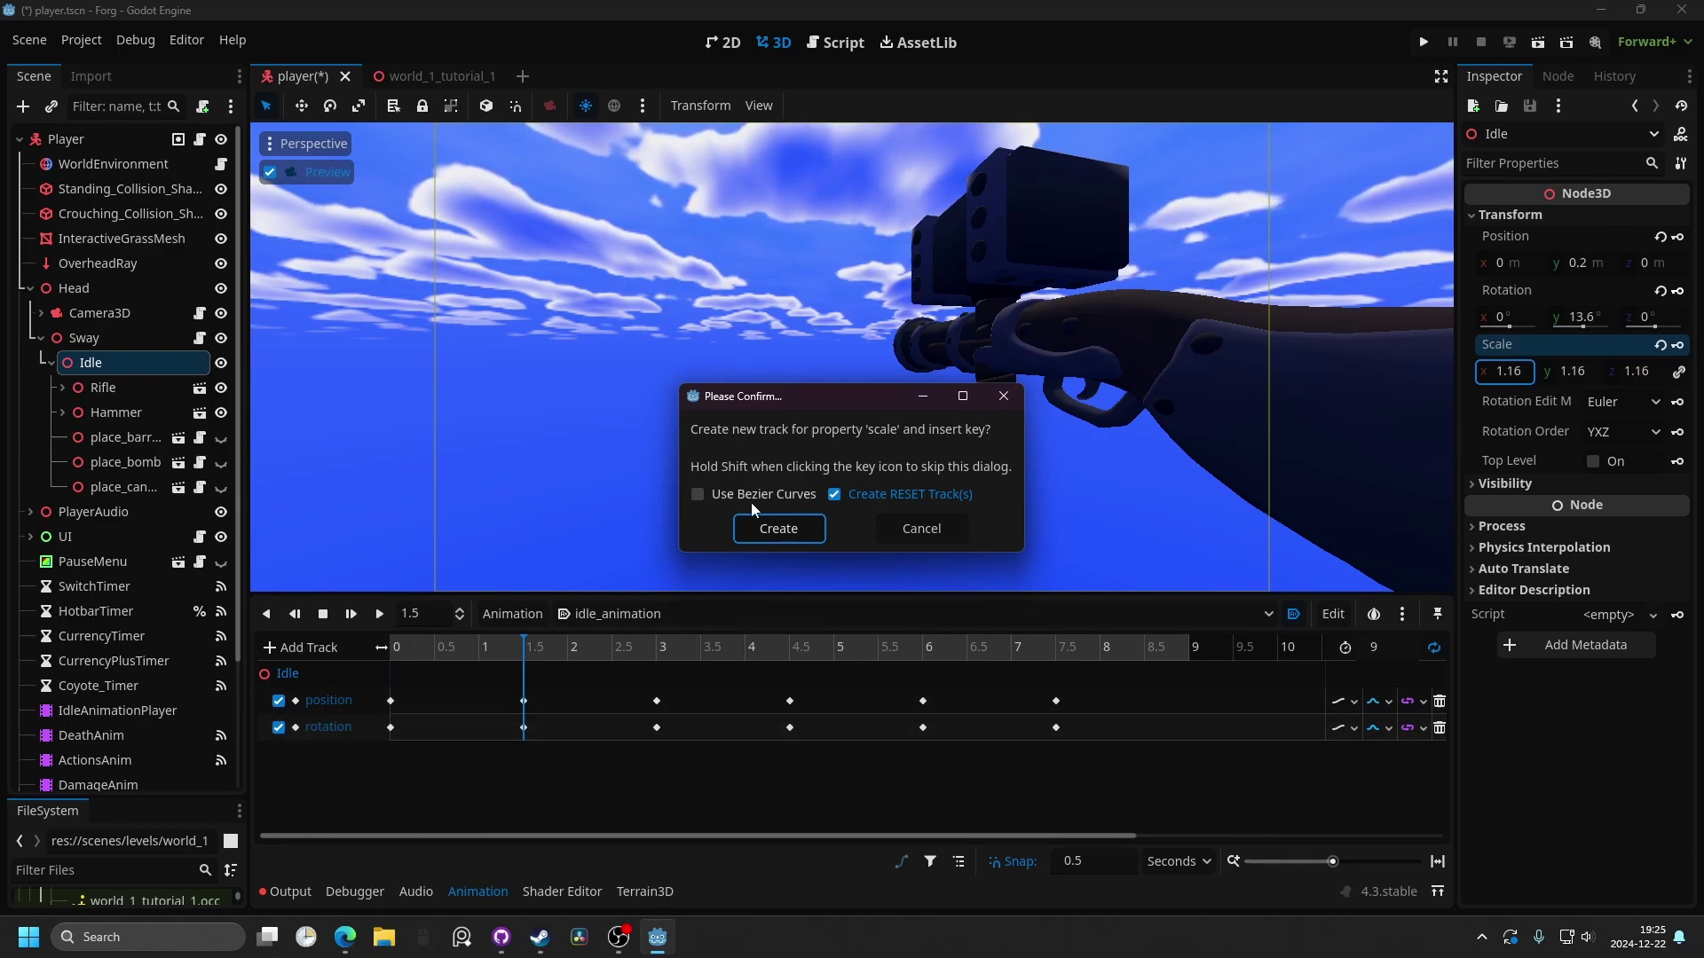
- Create Idle's scale track with a key at 1.5 s, play from 1.5 s, then stop and rewind
left_click(746, 528)
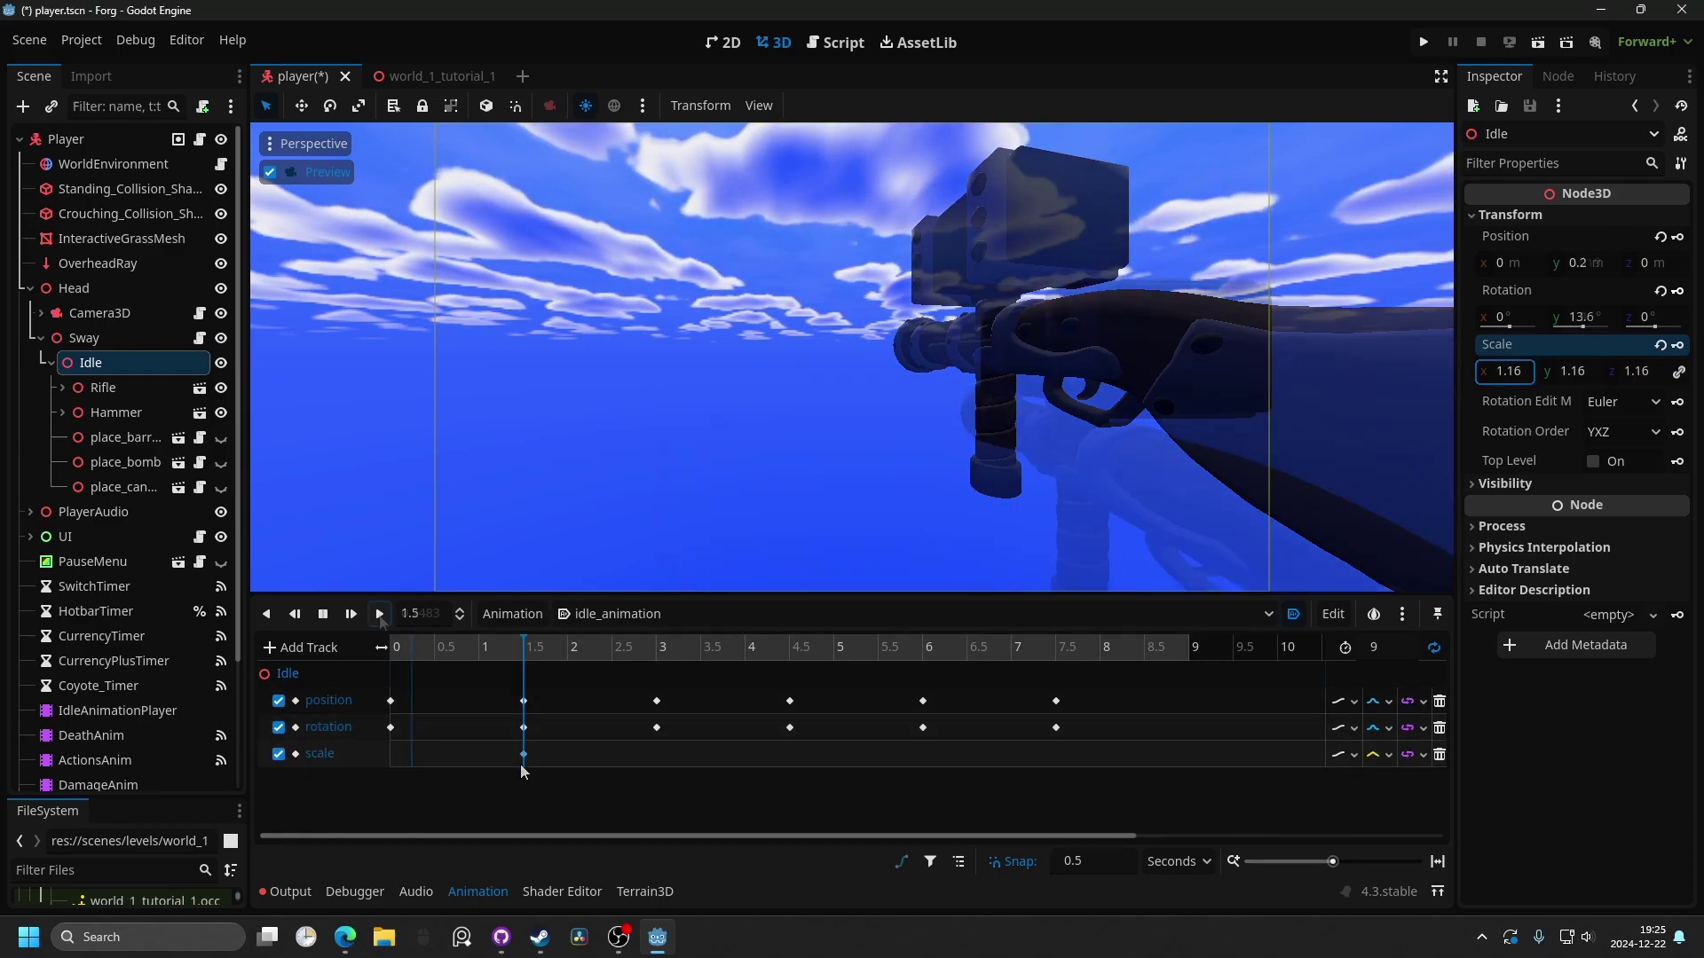
left_click(379, 614)
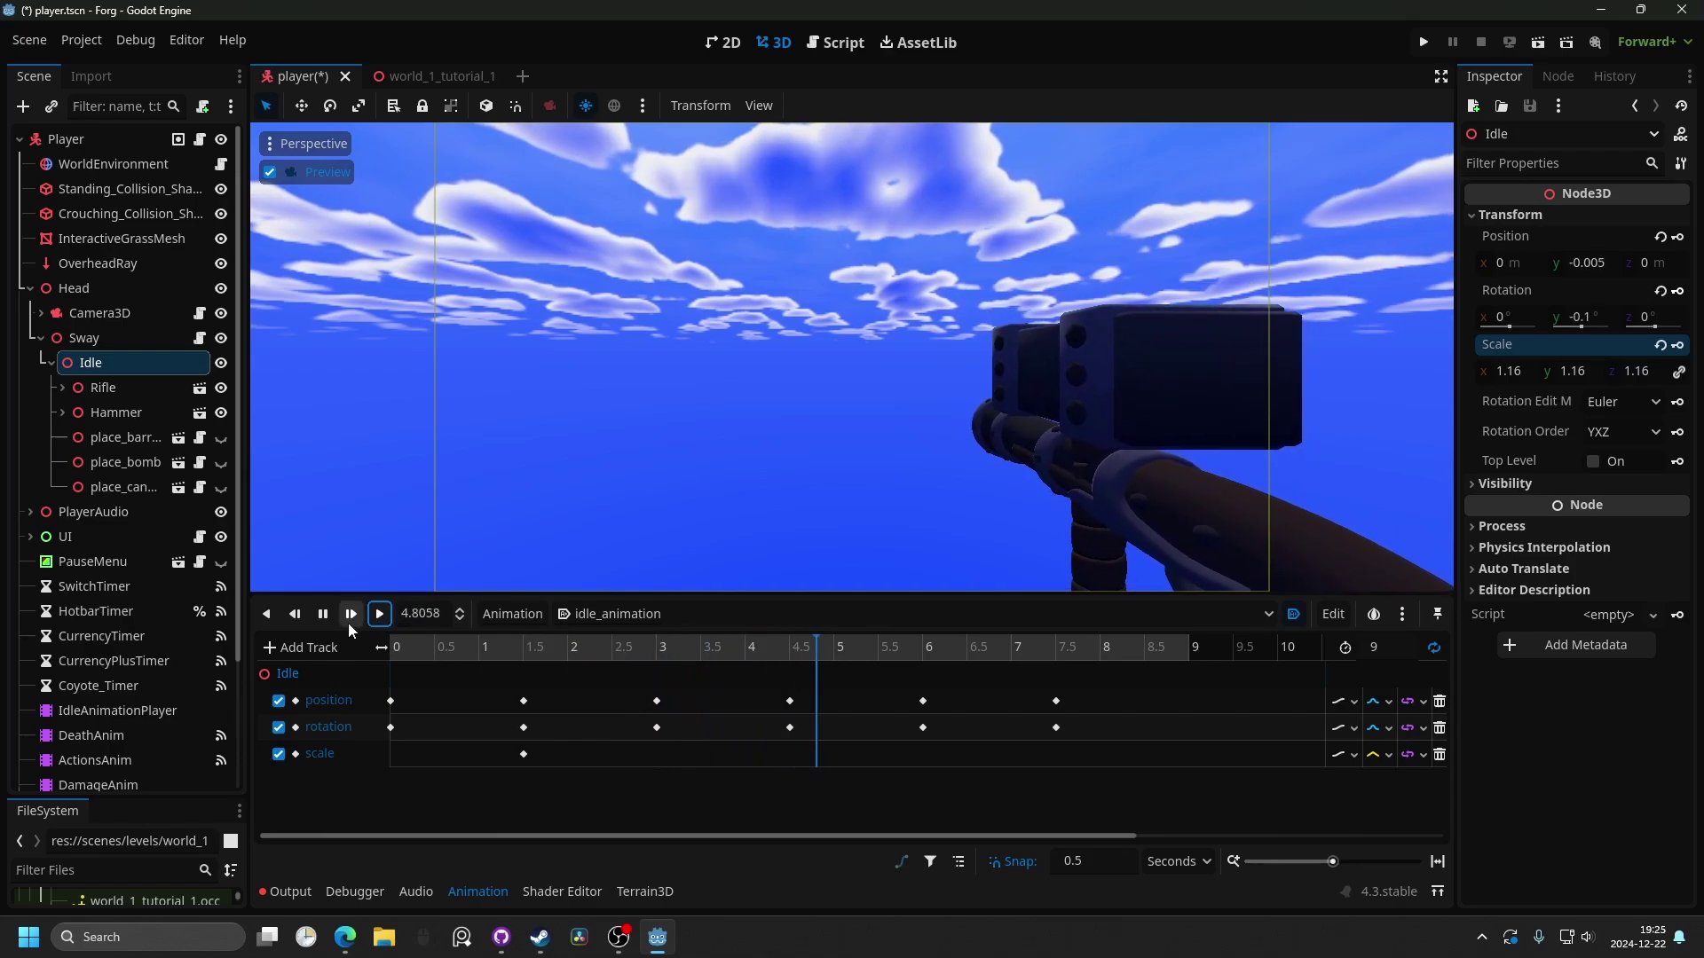
double_click(323, 614)
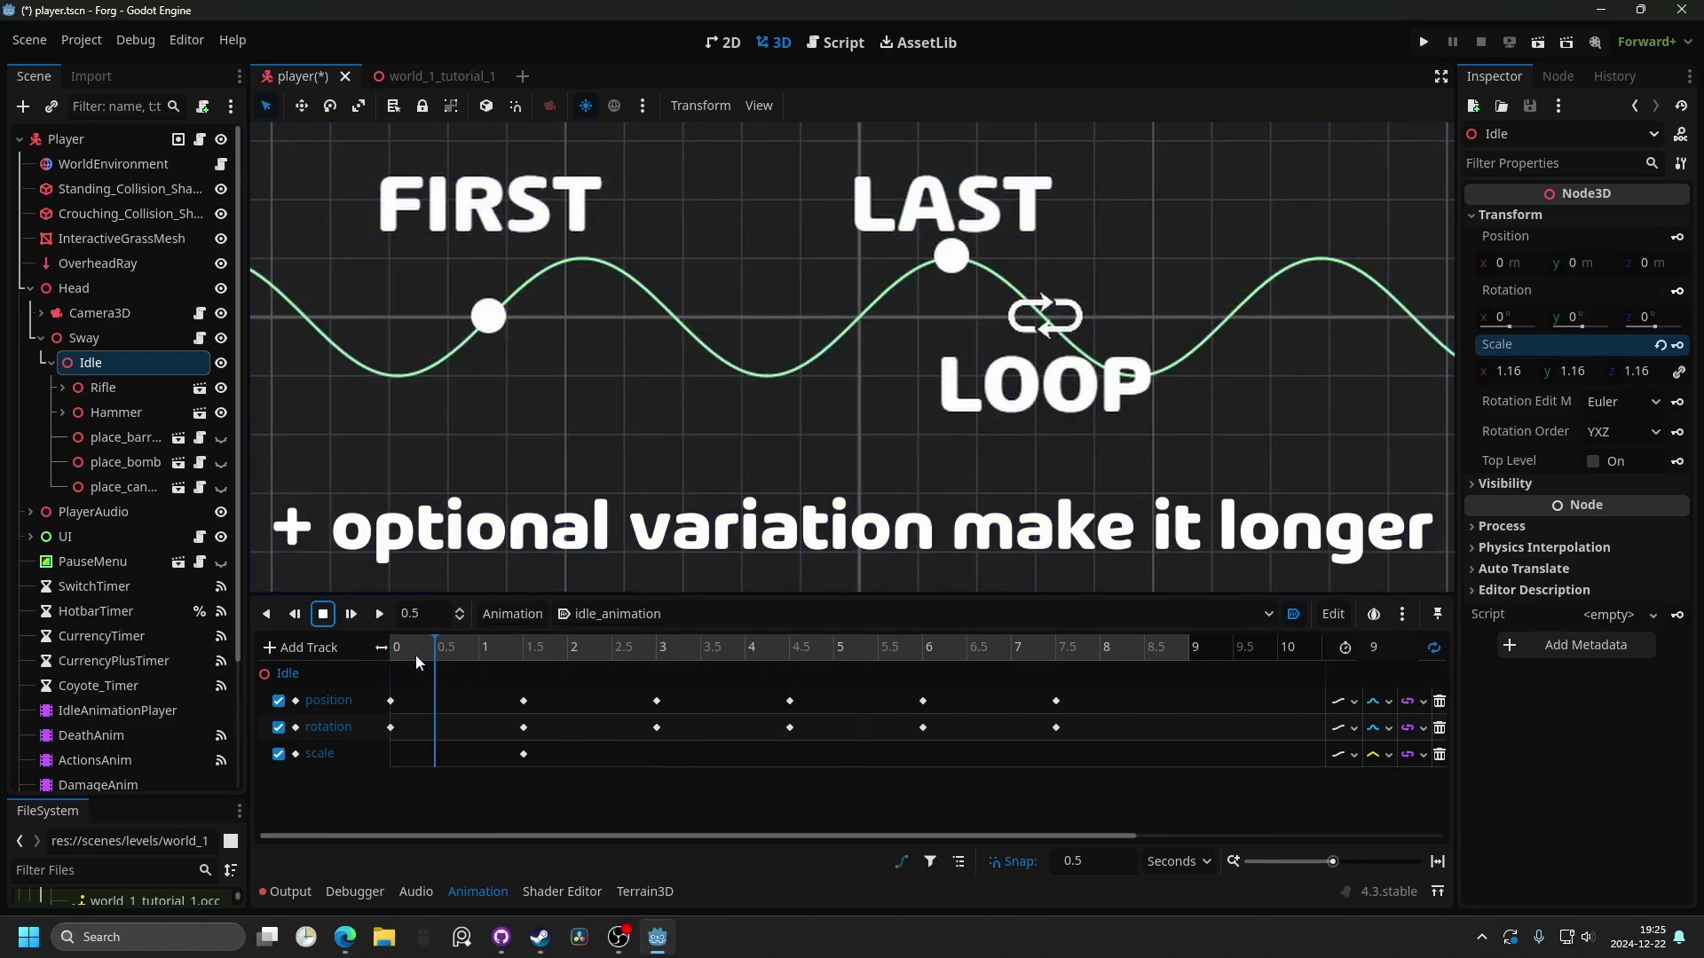
left_click_drag(524, 651, 784, 676)
left_click_drag(788, 652, 1201, 667)
left_click_drag(612, 680, 790, 683)
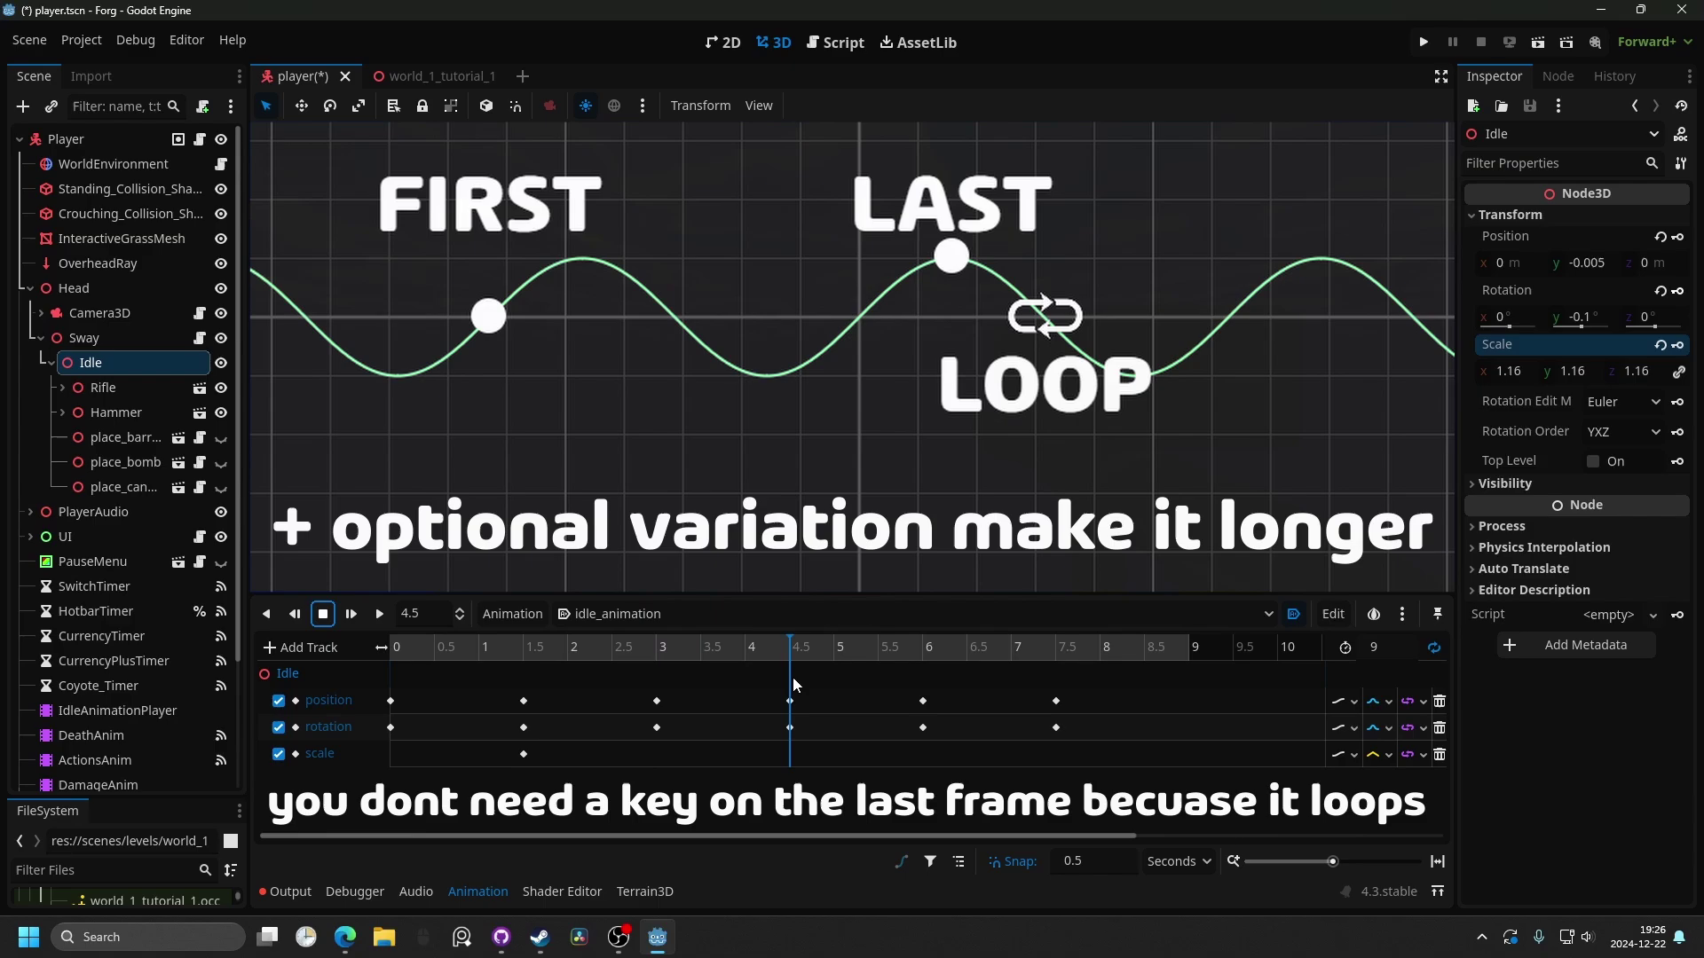
left_click_drag(444, 653, 934, 673)
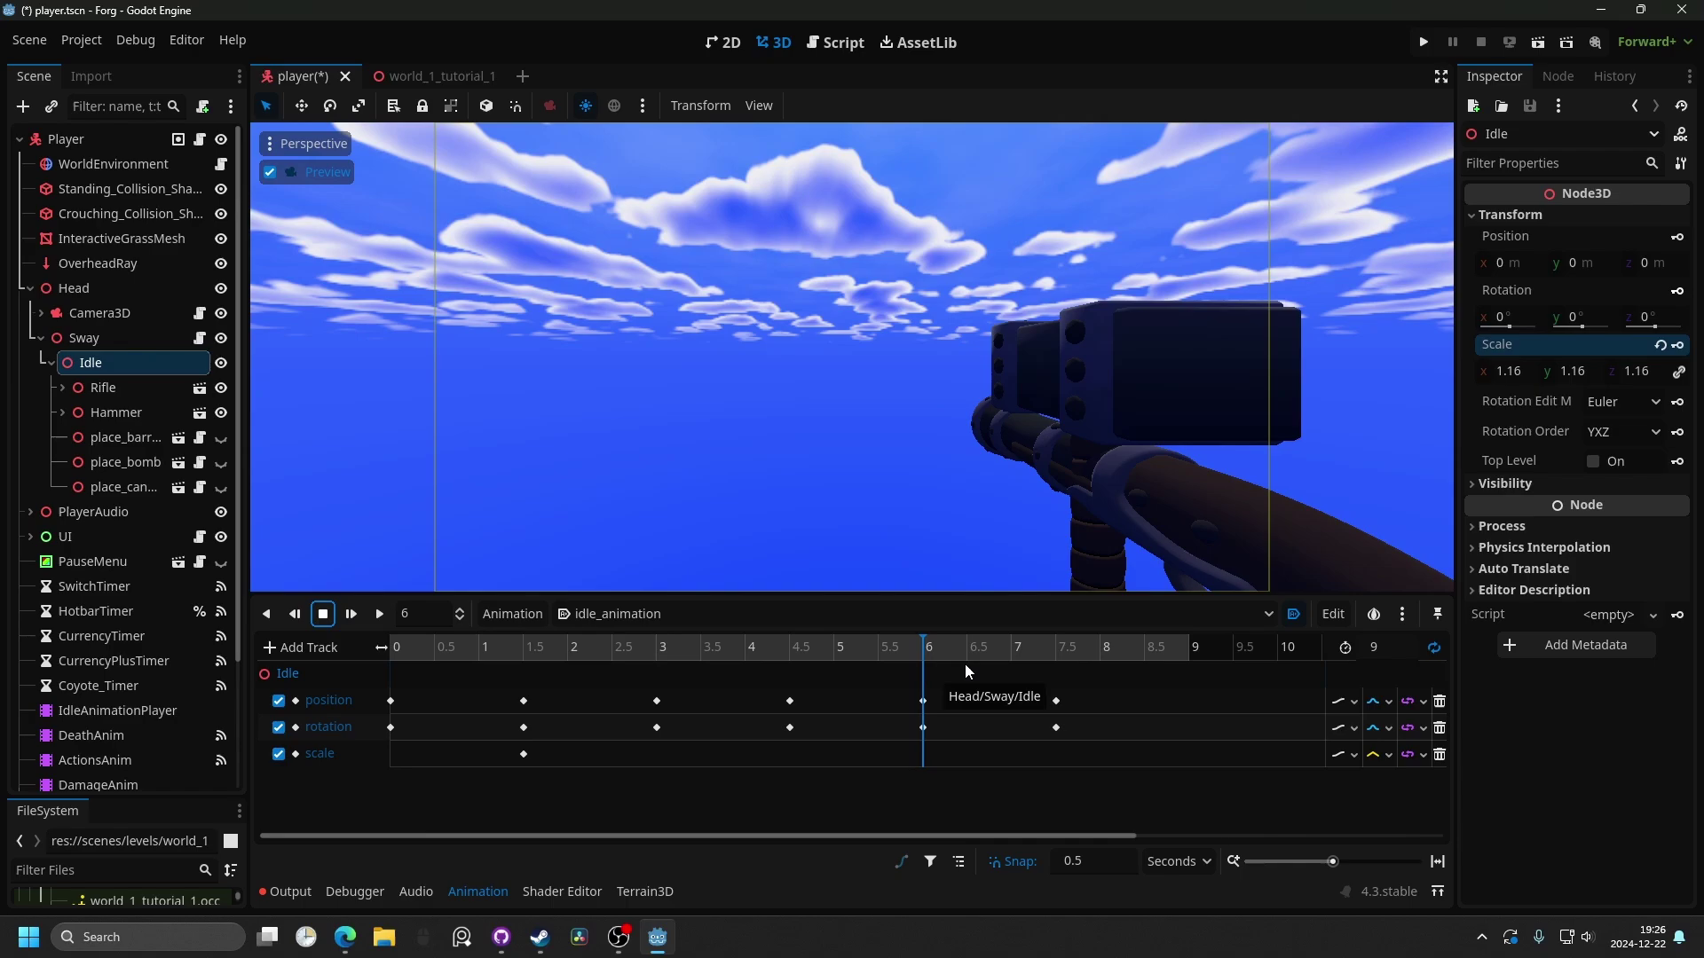
- Inspect the position keys from 4.5 to 7.5 s, then preview the animation with Shift+D and stop it
left_click(1095, 699)
left_click_drag(1095, 699, 763, 754)
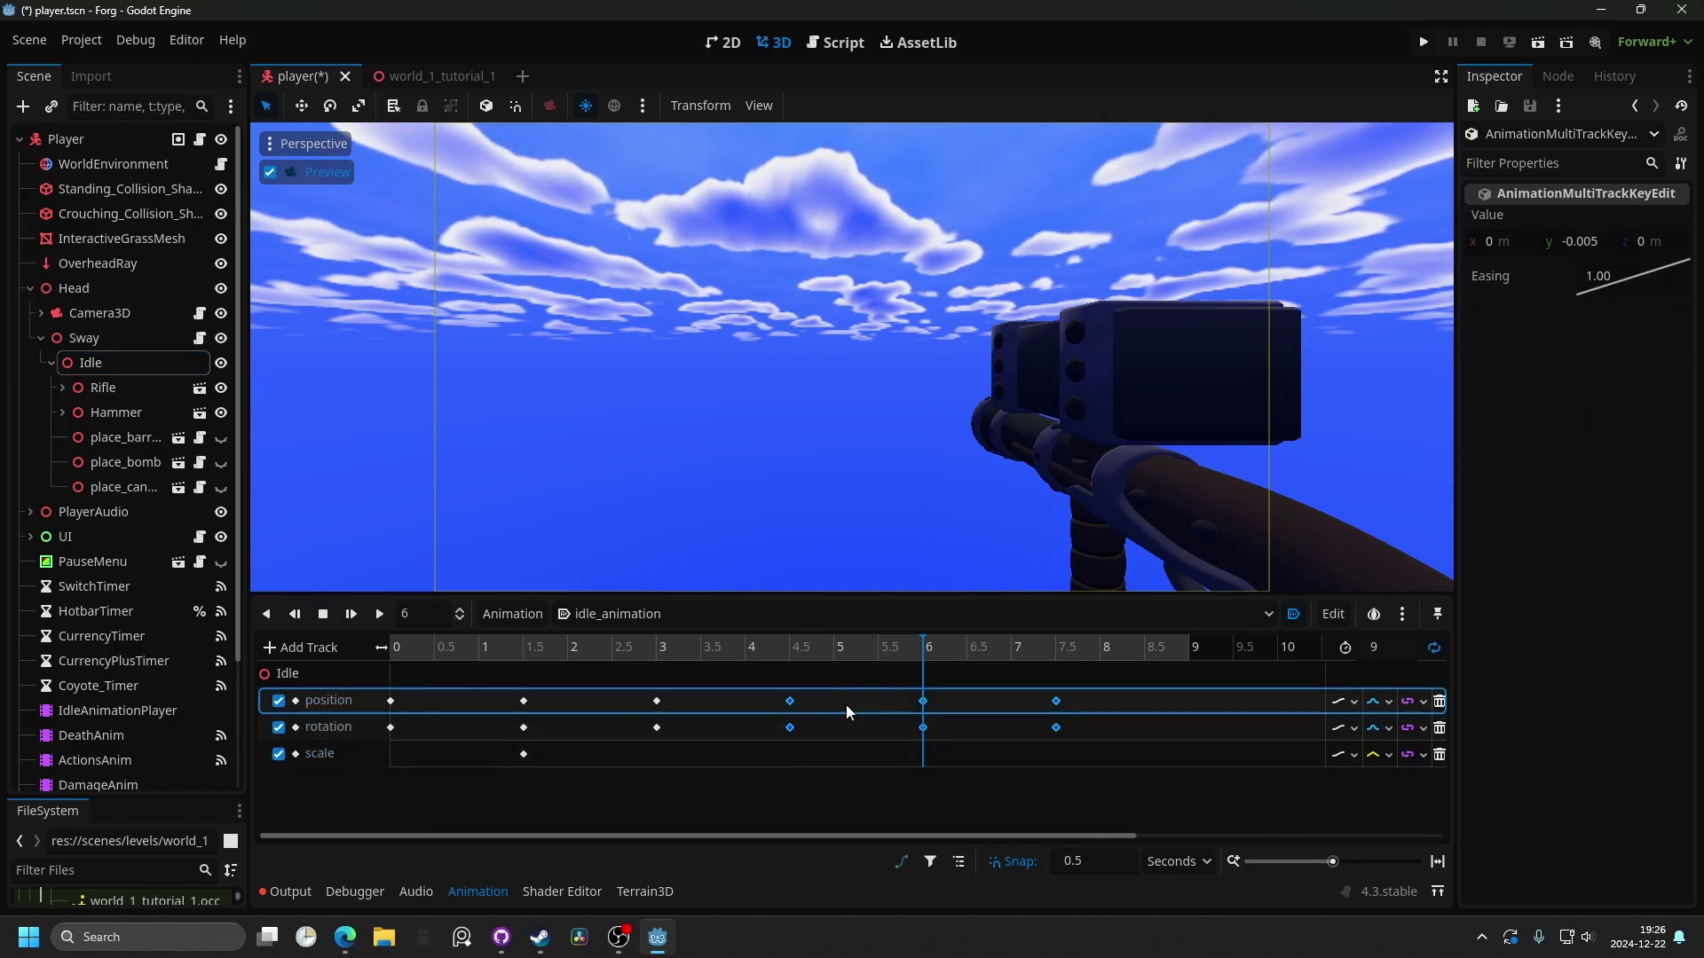
left_click(857, 727)
left_click(770, 652)
key("shift+d")
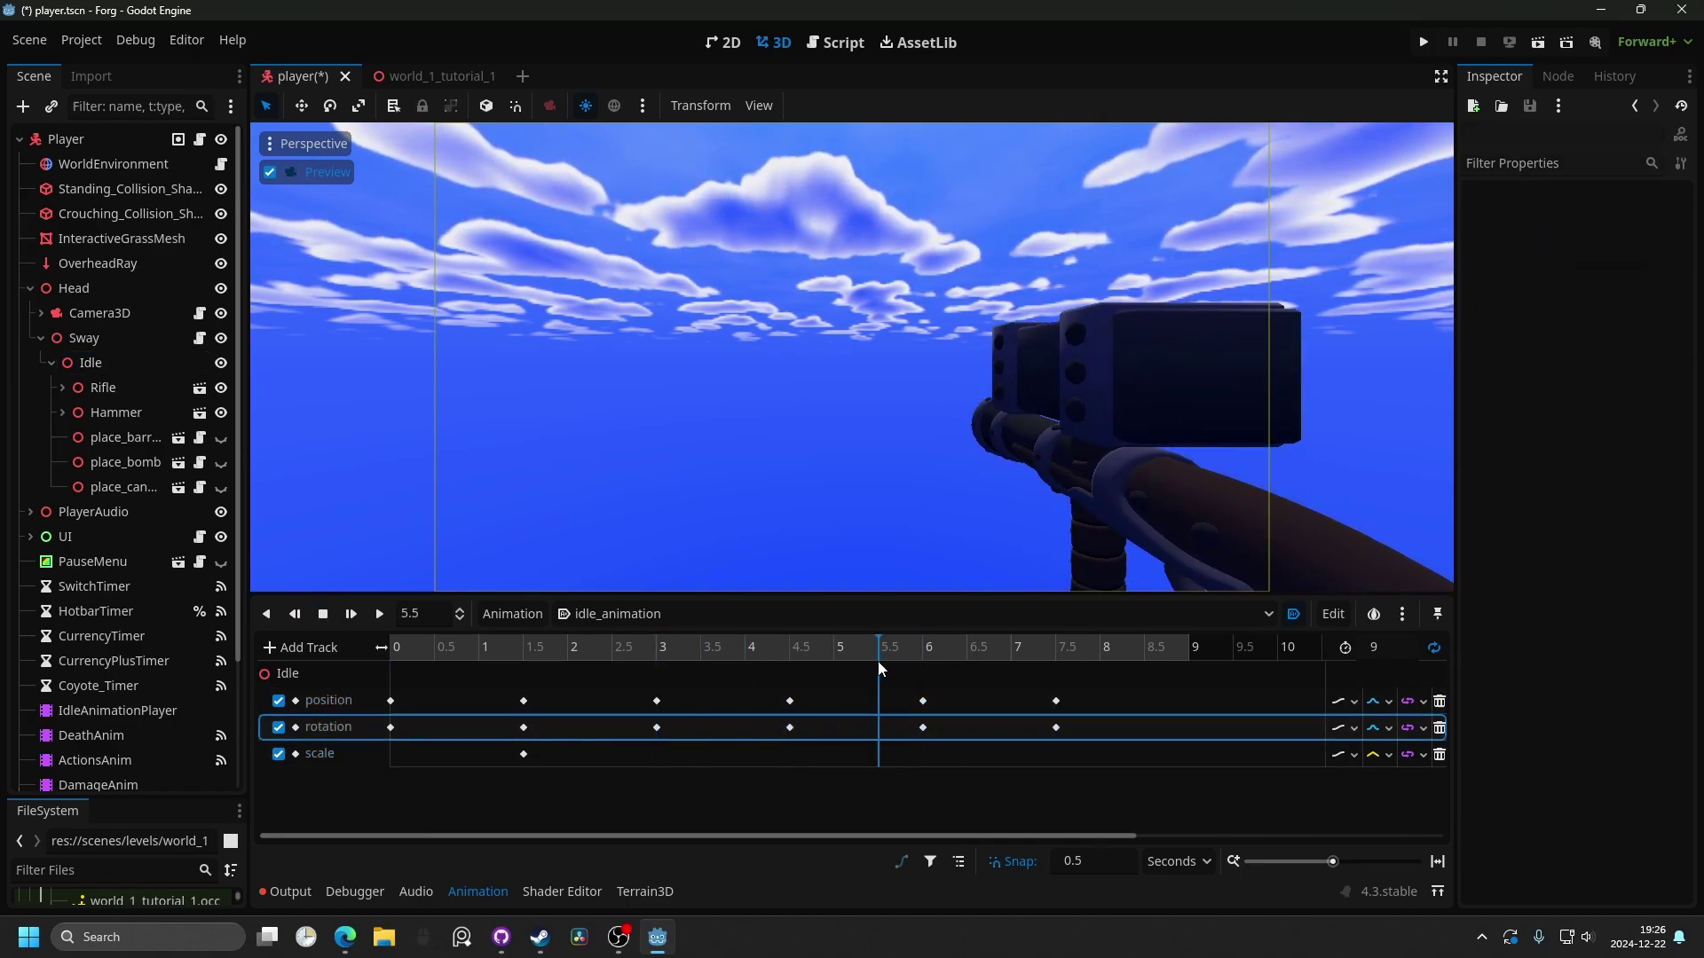
left_click(708, 726)
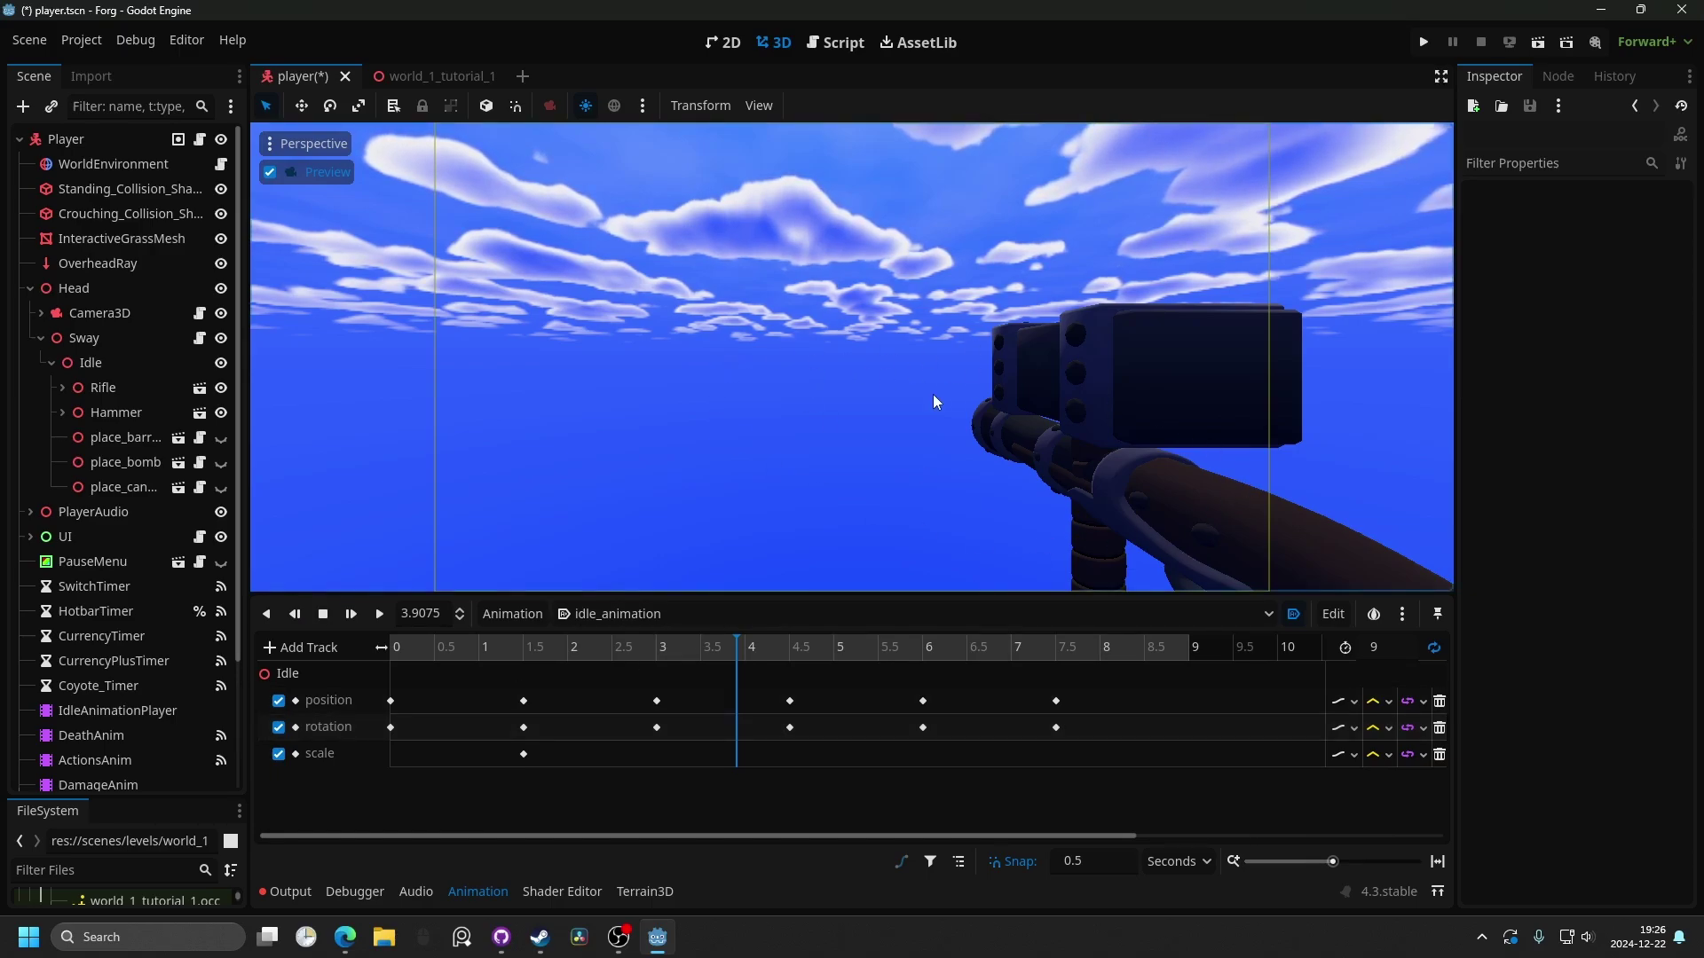
- Switch Idle's position and rotation tracks to Cubic interpolation and delete the scale track
left_click(1378, 702)
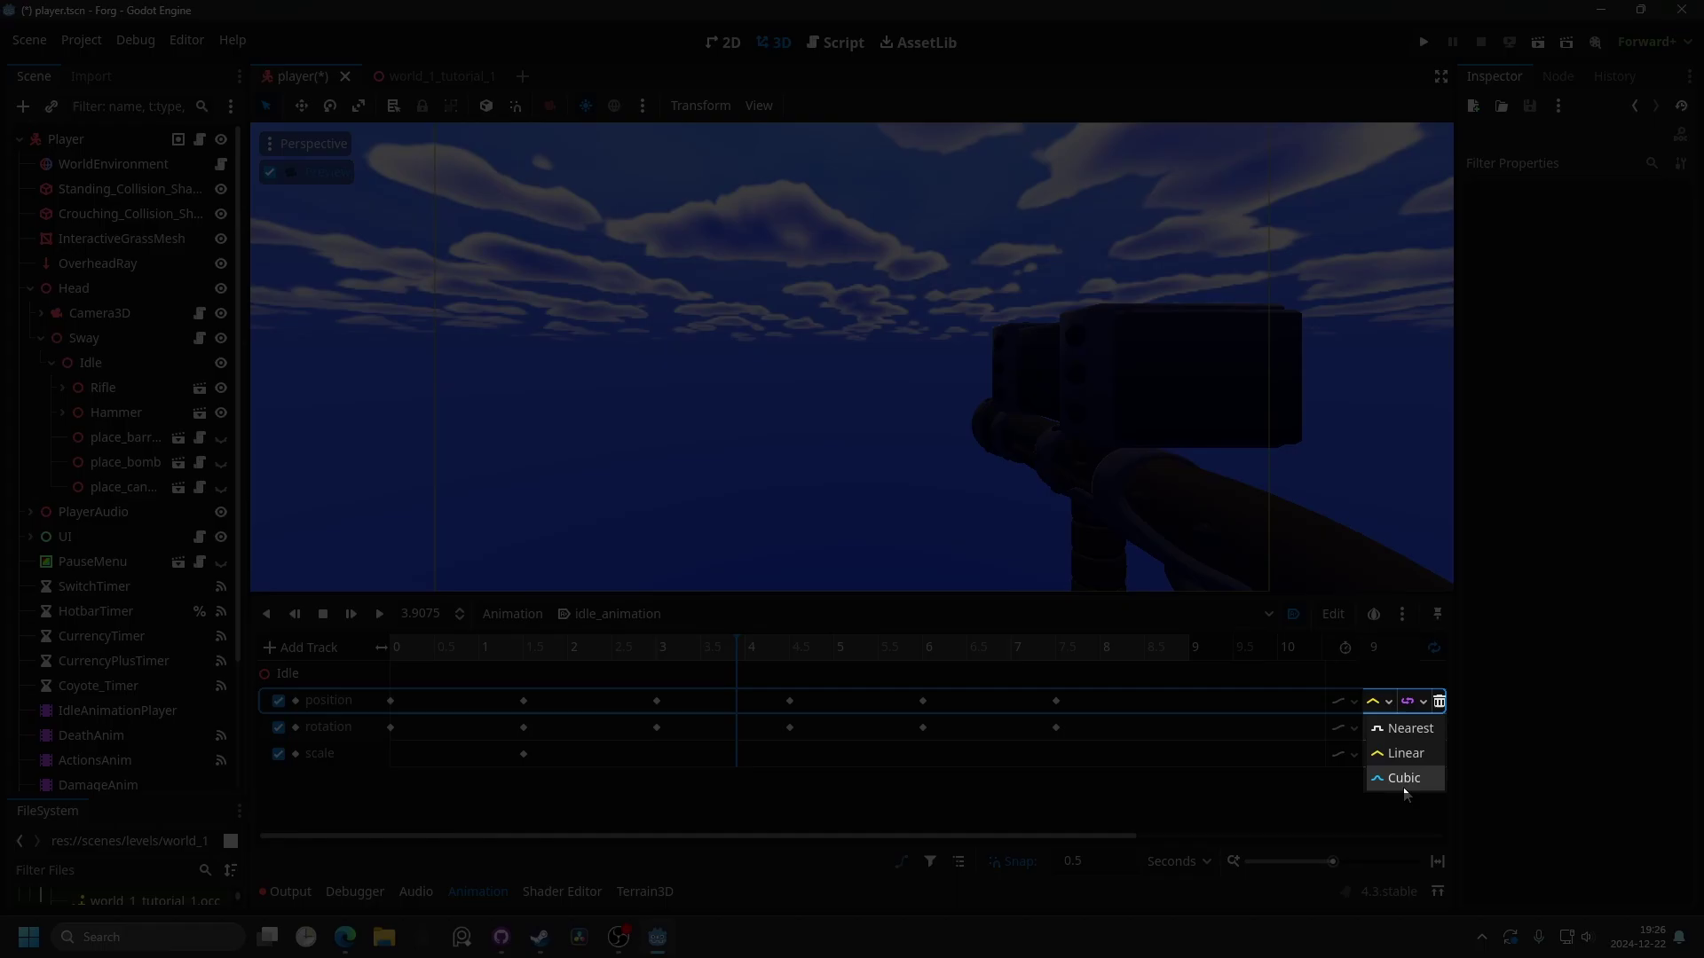
left_click(1405, 778)
left_click(1376, 728)
left_click(1393, 802)
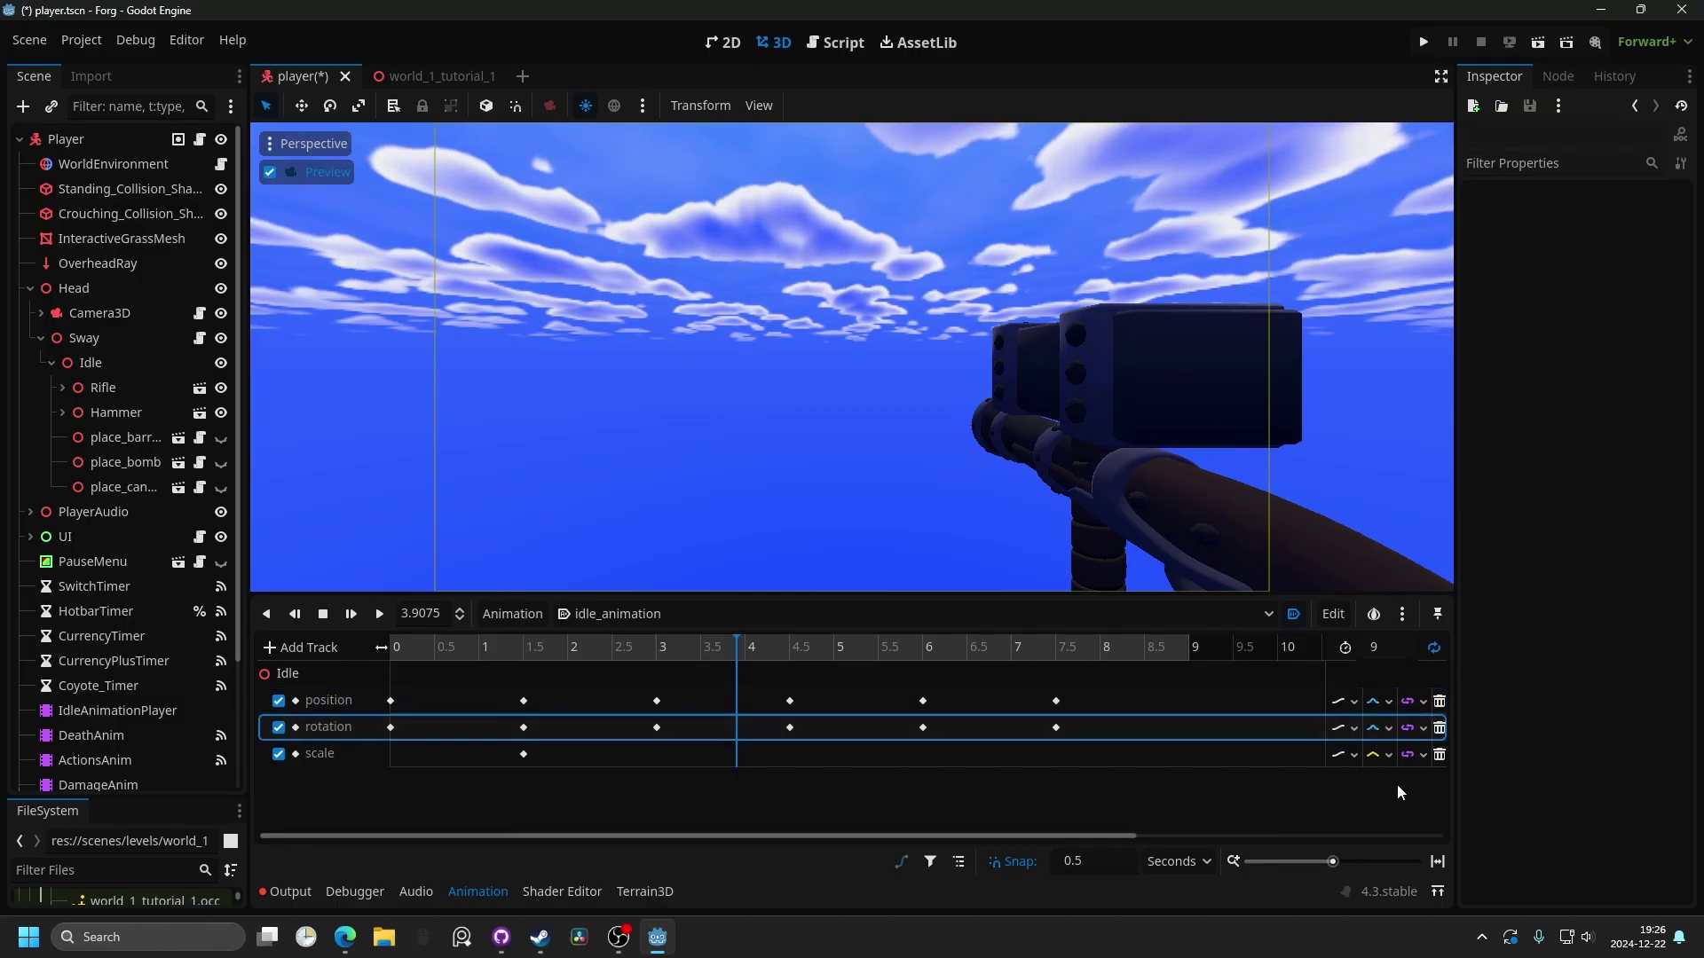
left_click(1439, 759)
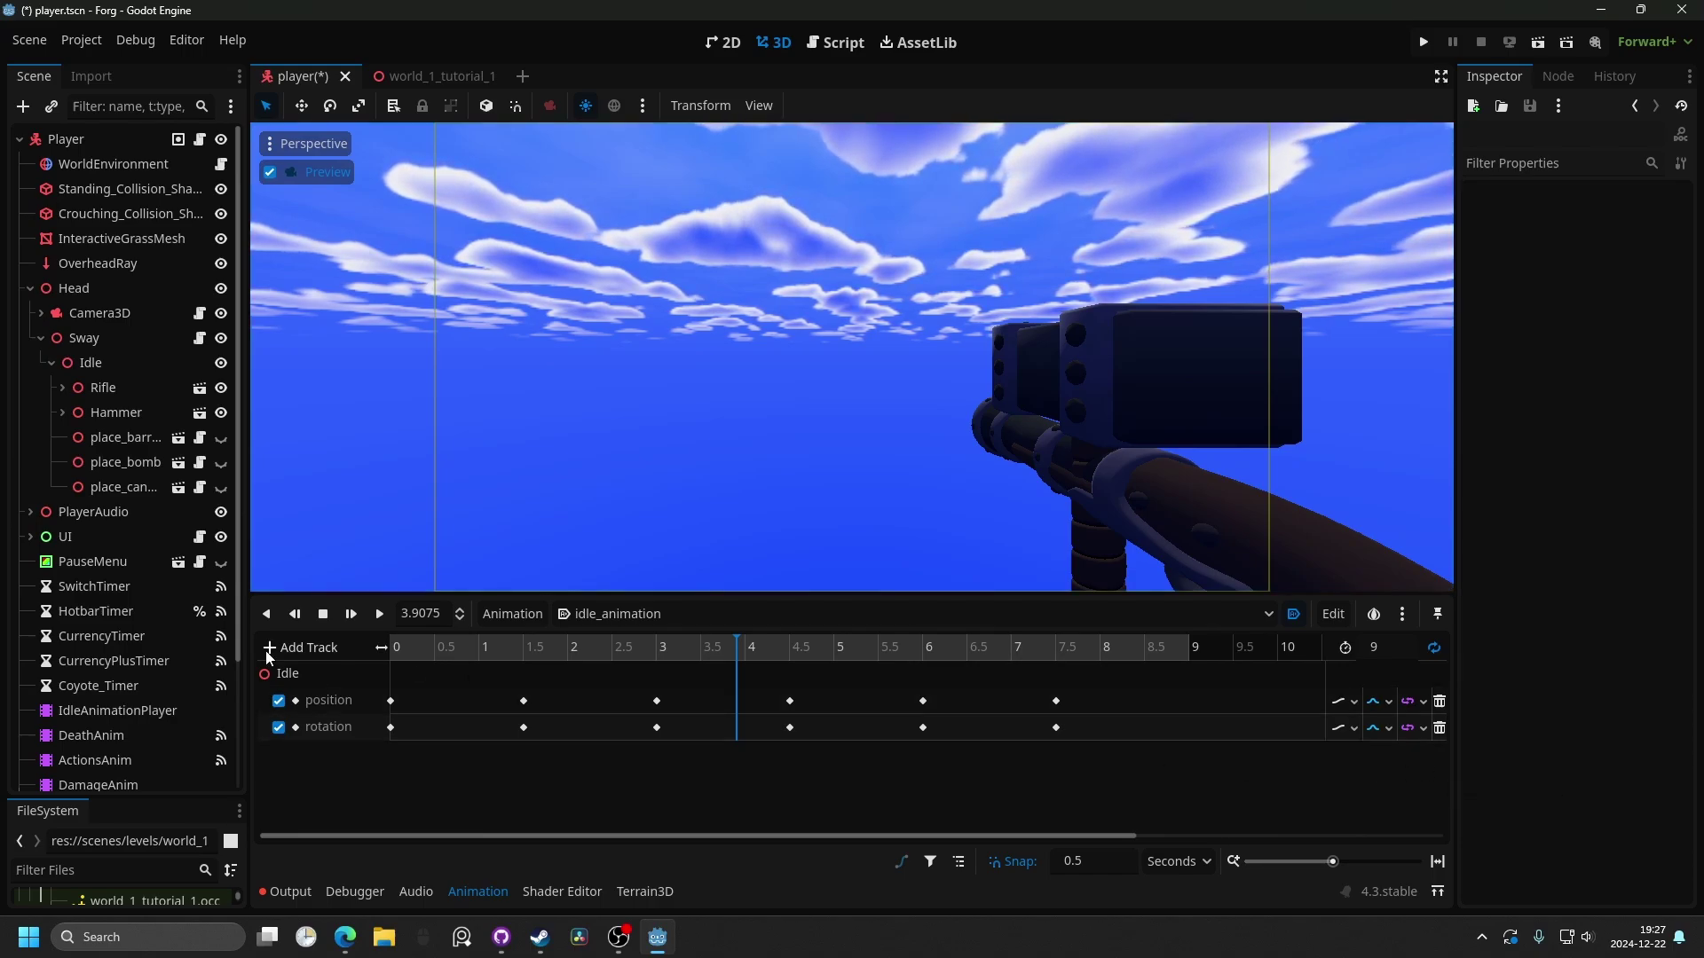